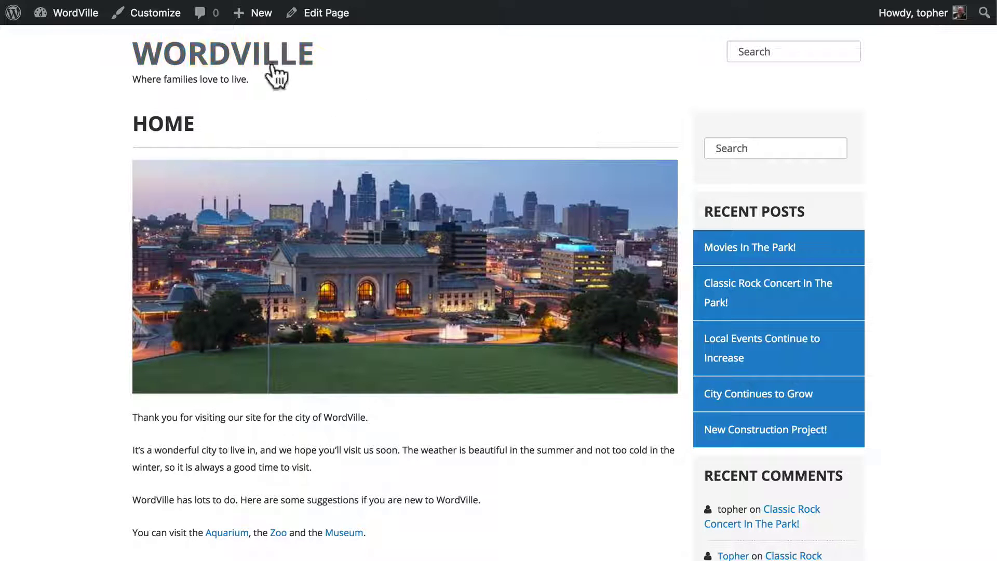
Step: Open the Customizer for WordVille and toggle its help text on and off
left_click(155, 31)
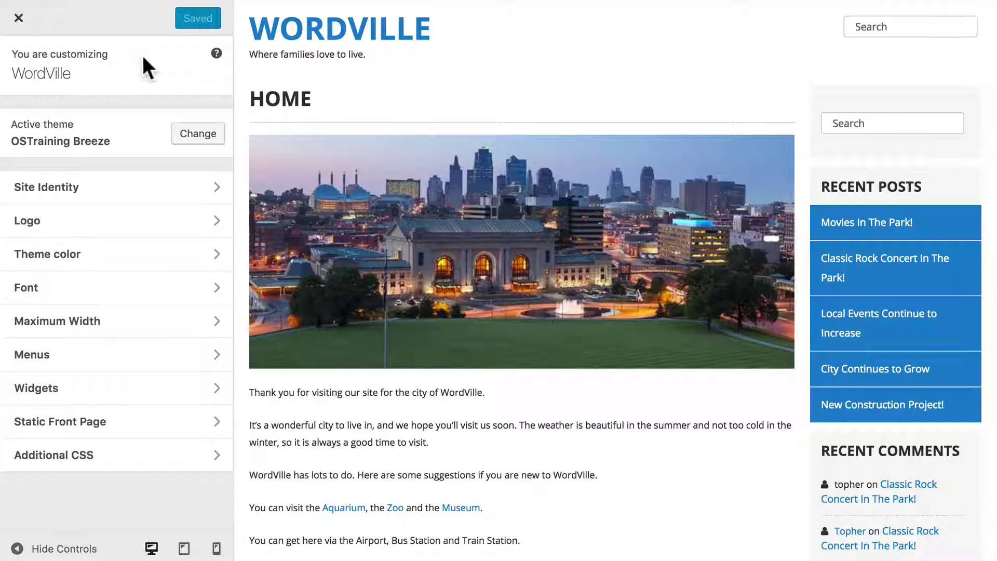
left_click(216, 55)
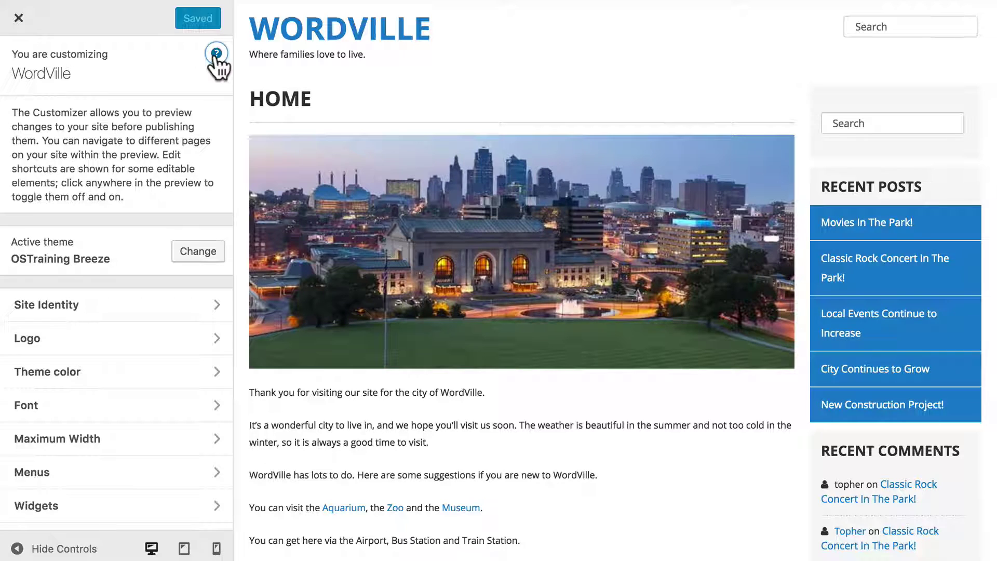
left_click(215, 55)
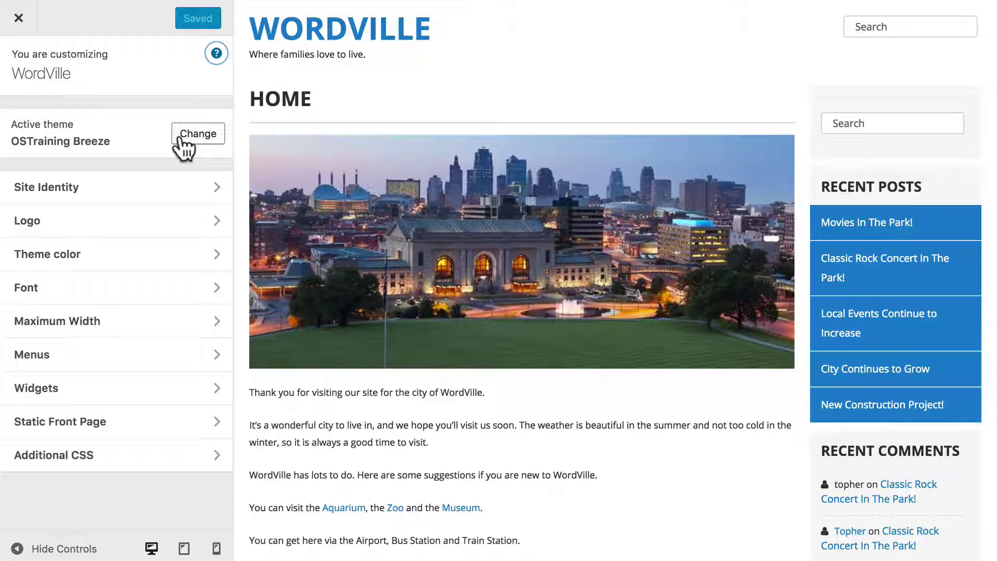
Step: In Site Identity, try adding '!' to the WordVille title, then remove it again
left_click(136, 204)
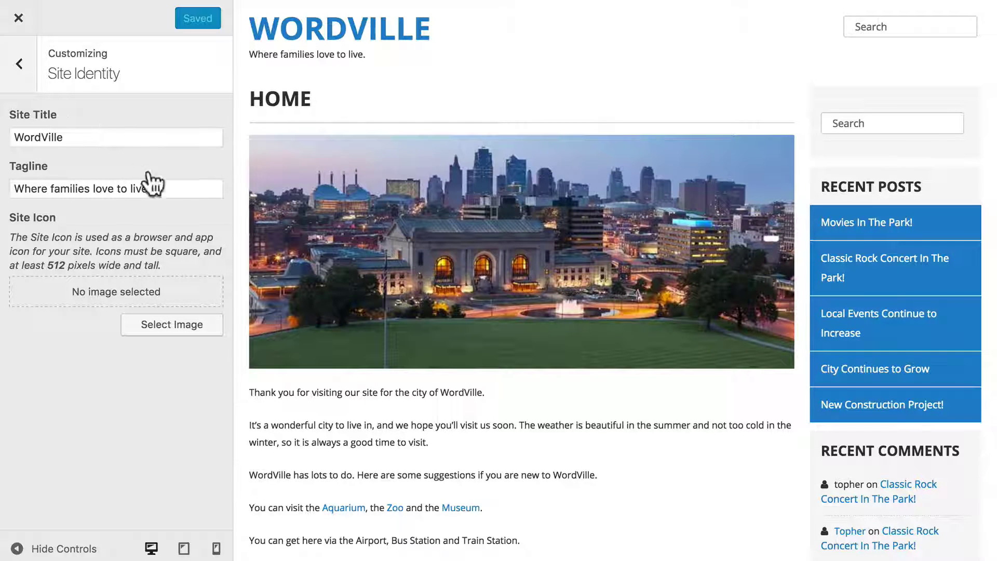
left_click(172, 186)
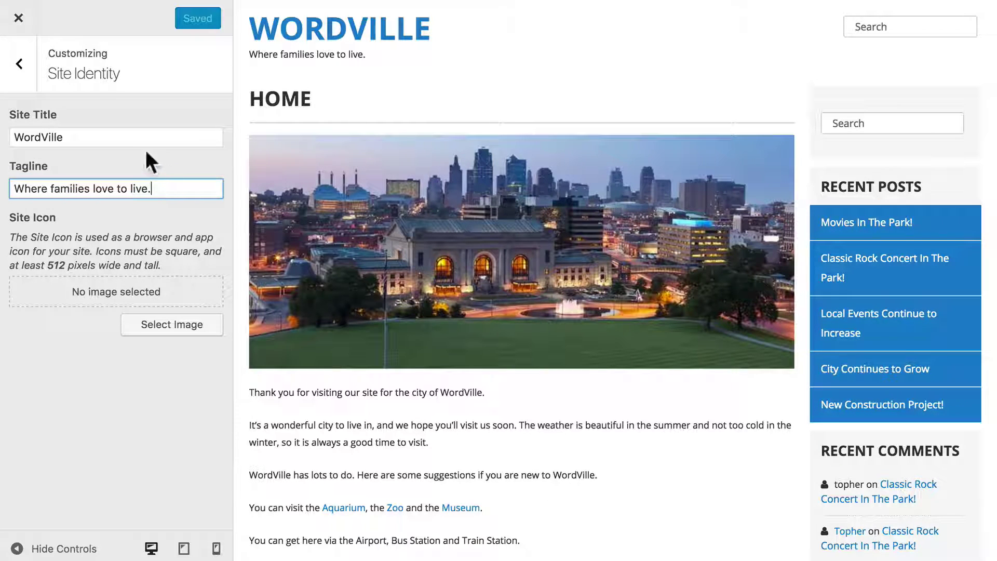
left_click(132, 137)
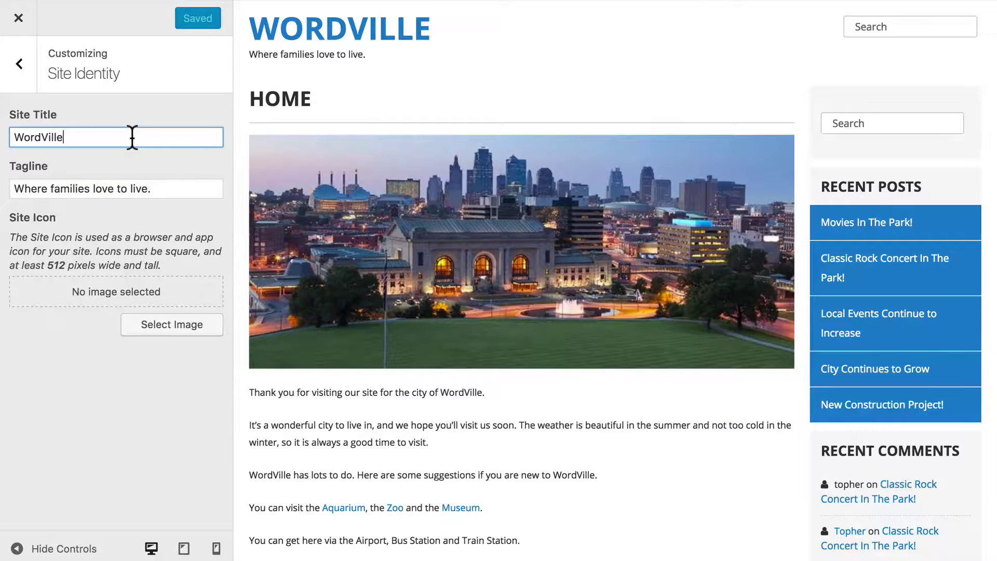
type("!")
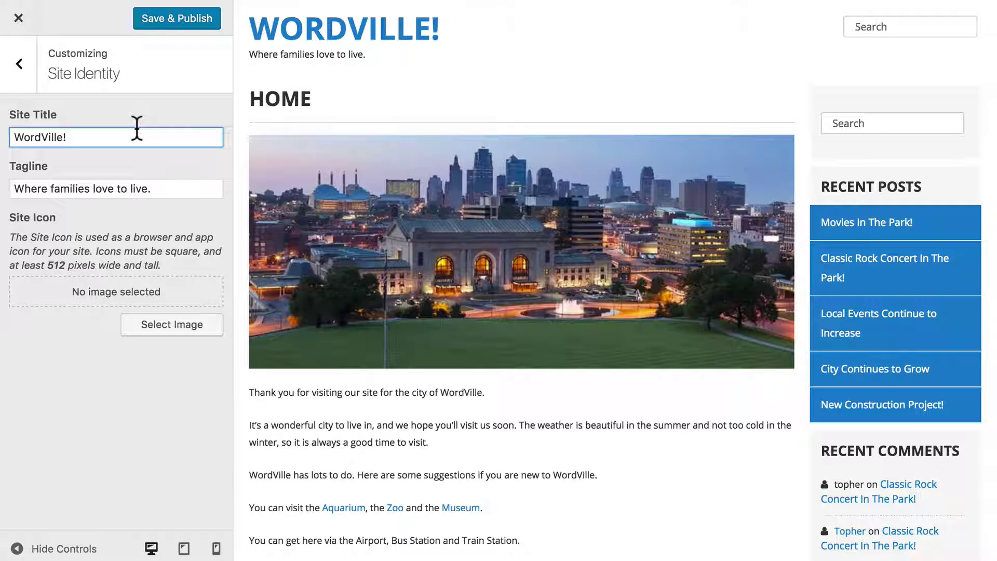
key("BackSpace")
Step: Upload wordville_logo_large.png as a new image for the site logo
left_click(21, 73)
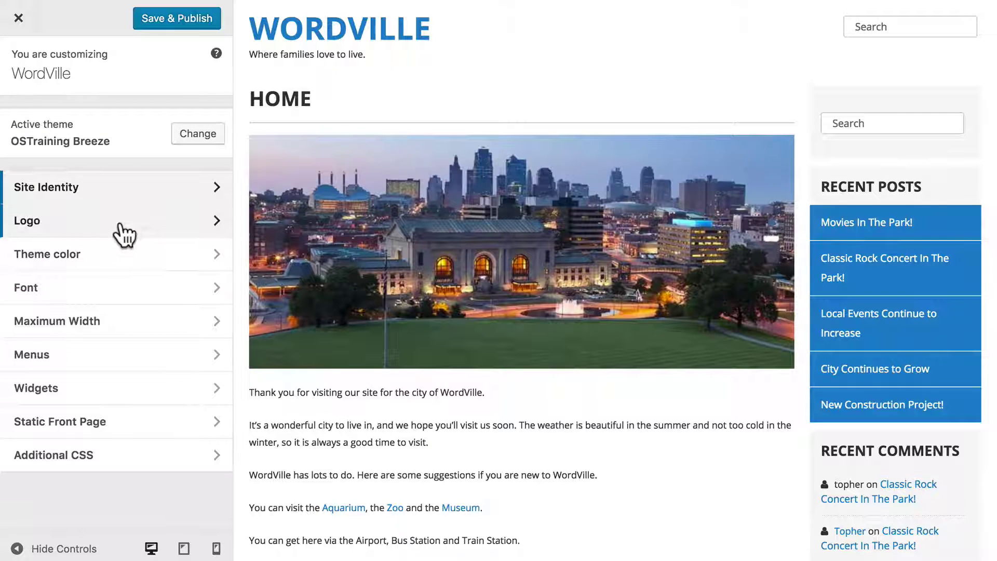
left_click(123, 236)
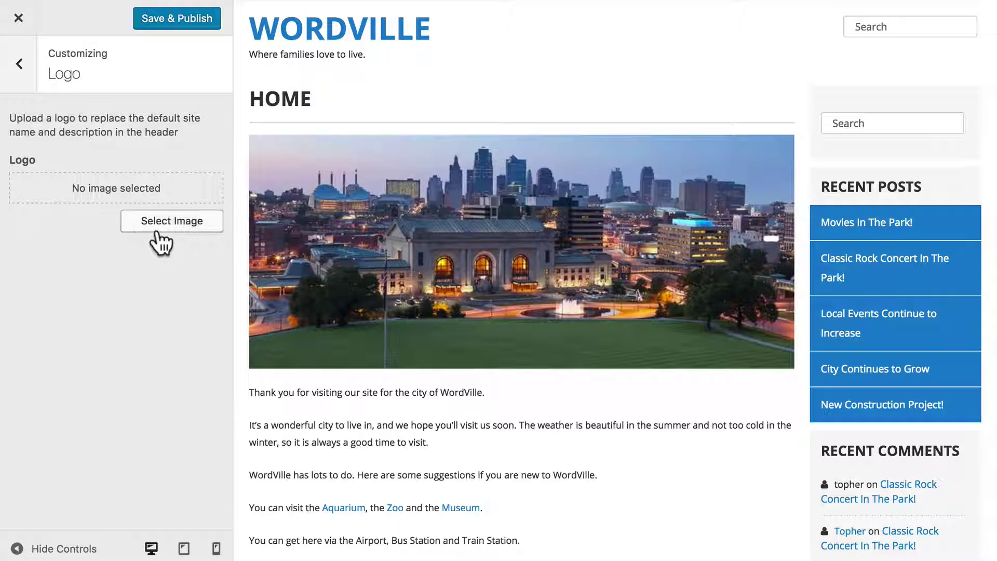
left_click(156, 233)
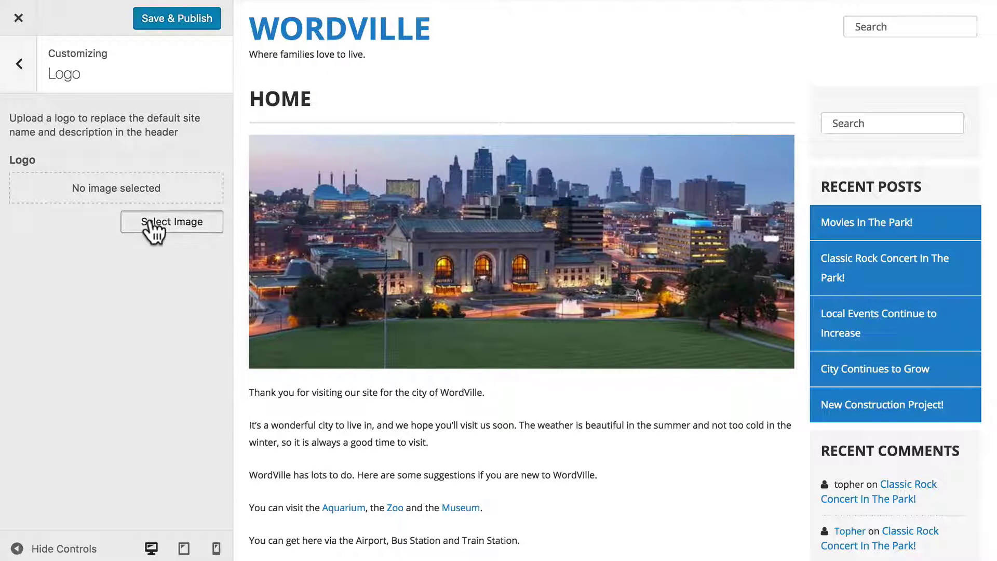
left_click(73, 79)
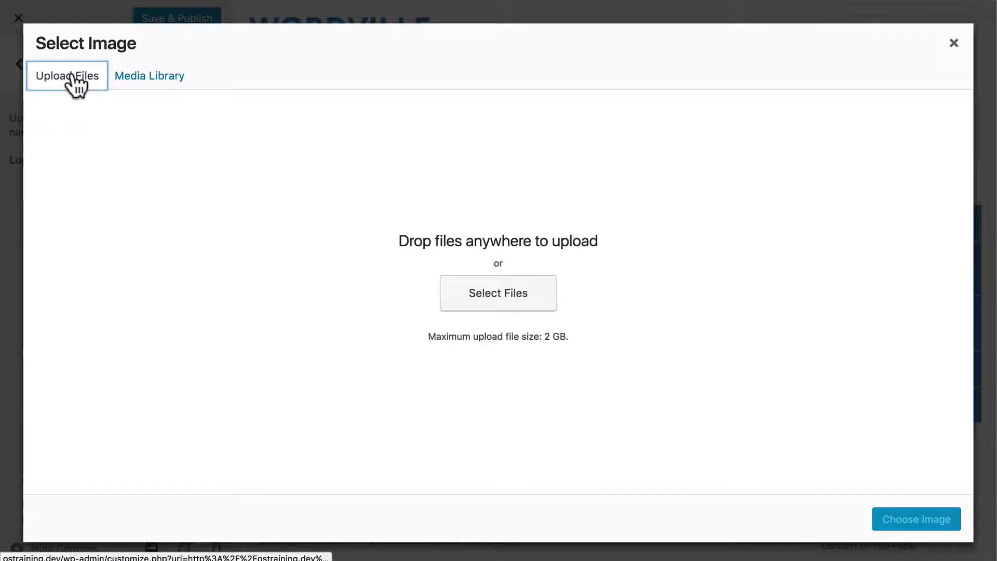
left_click(528, 294)
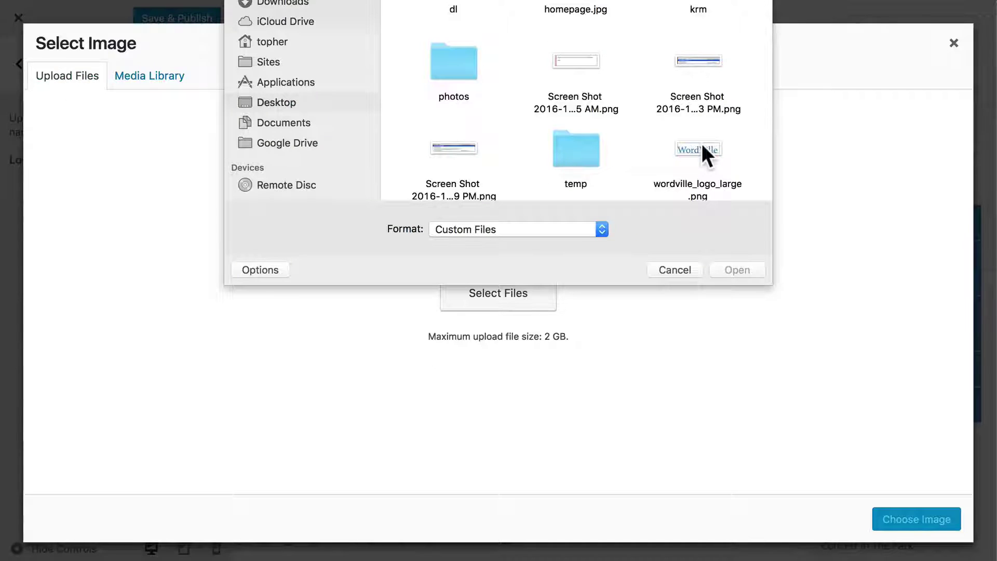
double_click(692, 147)
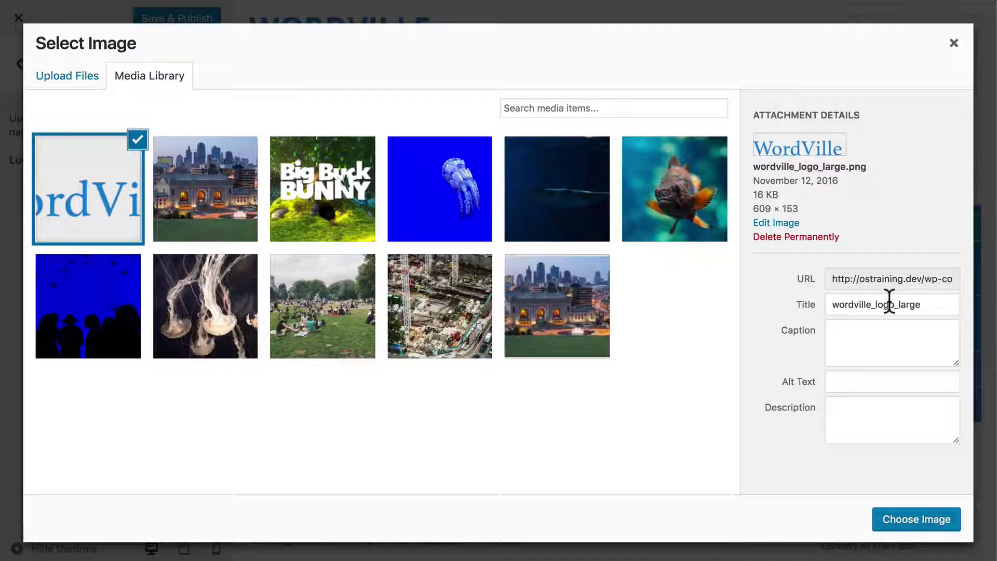
Step: Clear the image's title, give it alt text 'WordVille', and choose it as the logo
double_click(889, 303)
key("BackSpace")
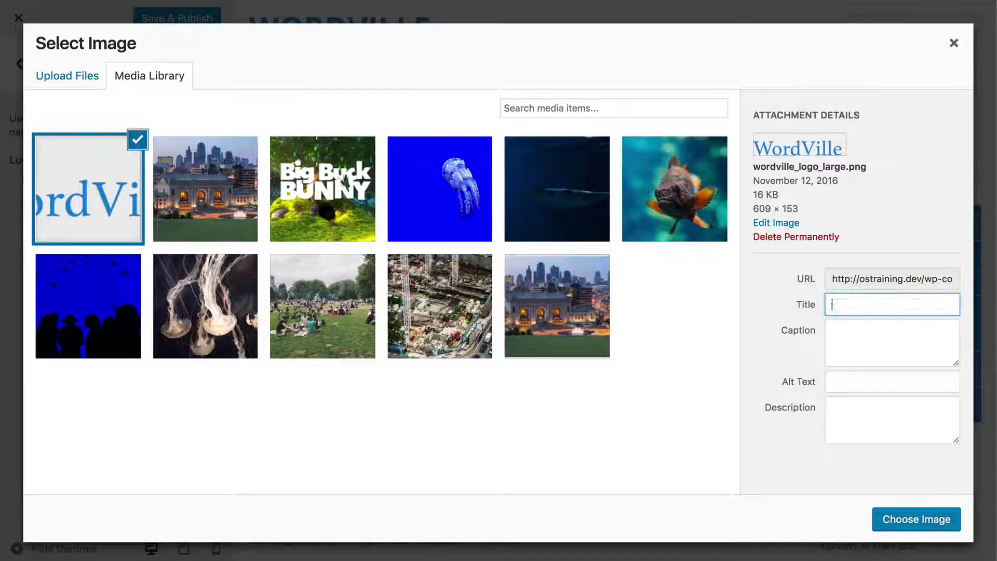
left_click(876, 381)
type("WordVille")
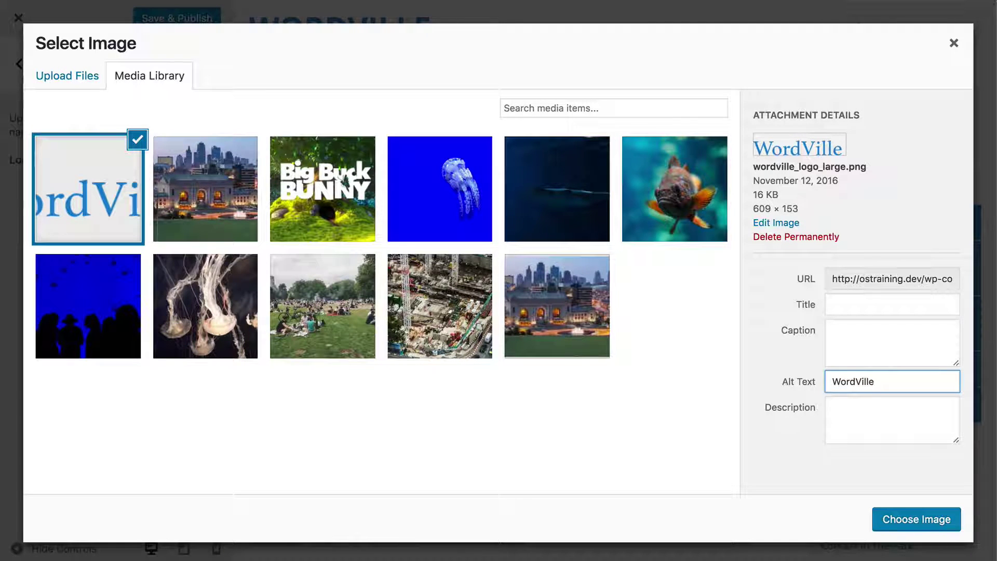
left_click(915, 519)
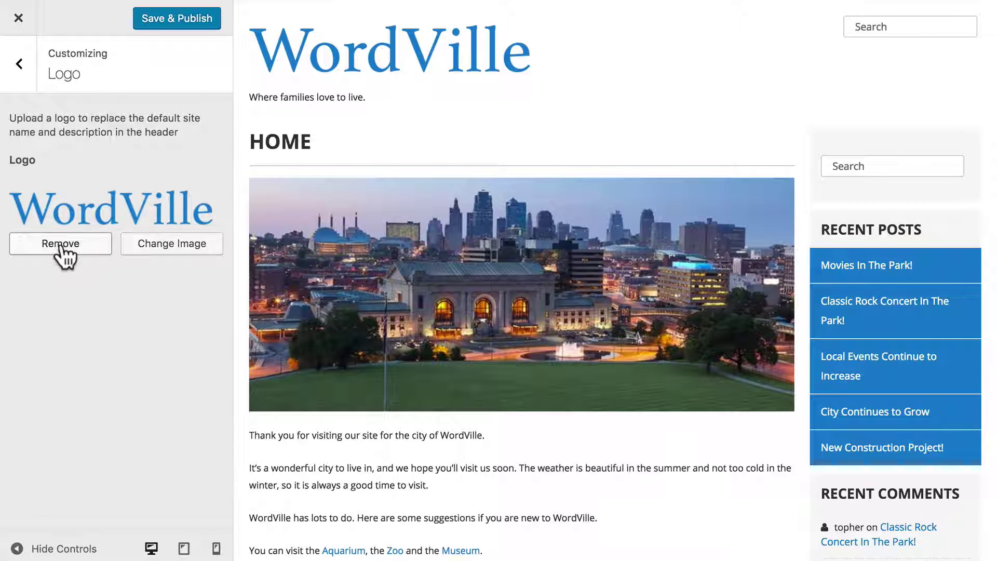
left_click(18, 63)
Step: Open the Main color picker, select the hex value #2184cd, and try bright green
left_click(114, 255)
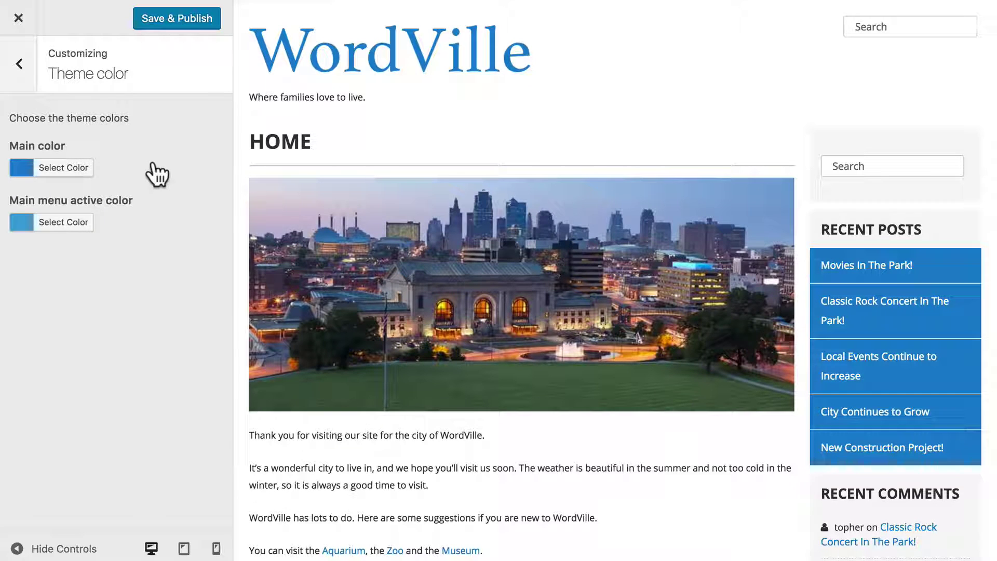
left_click(68, 173)
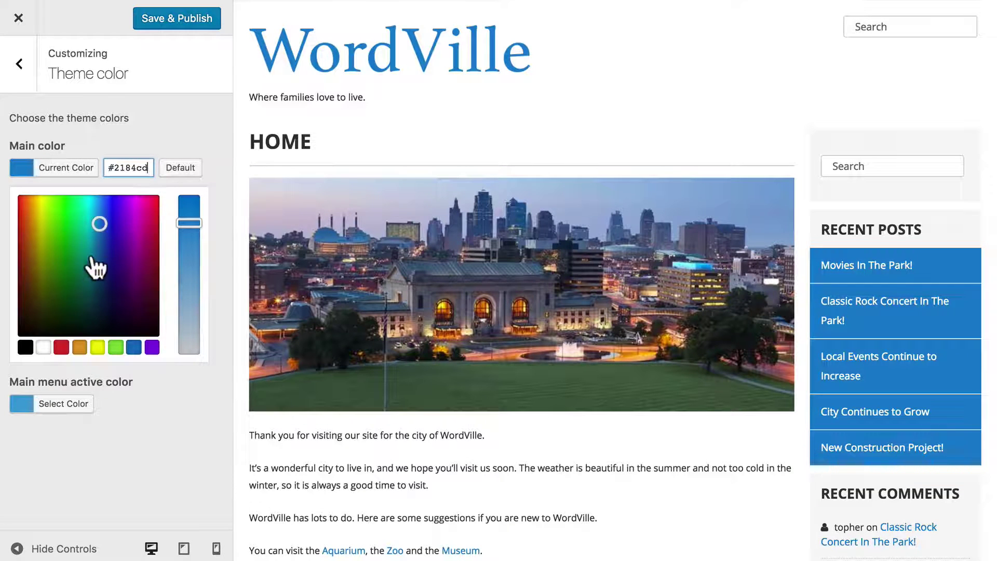
left_click(134, 167)
triple_click(133, 167)
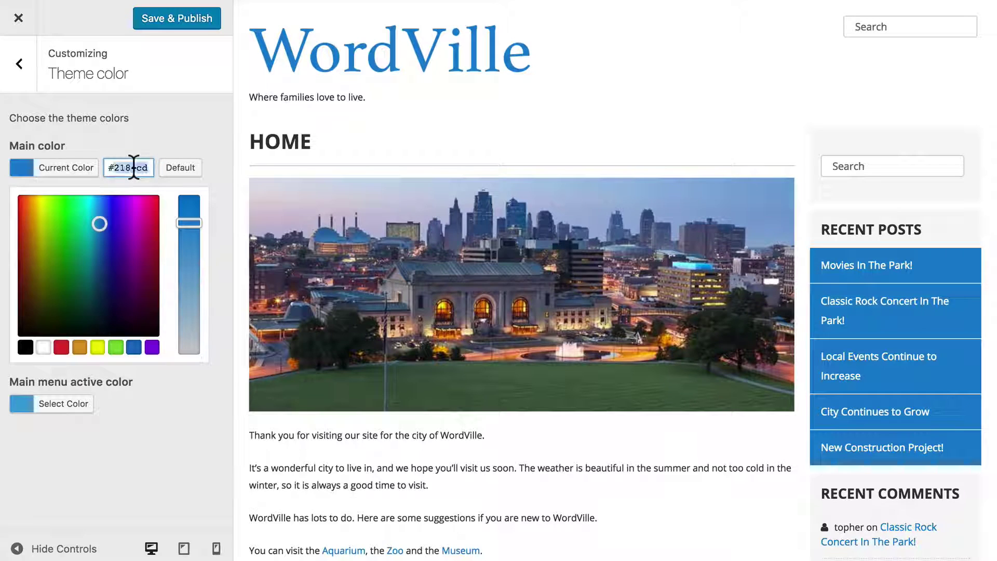
left_click(65, 211)
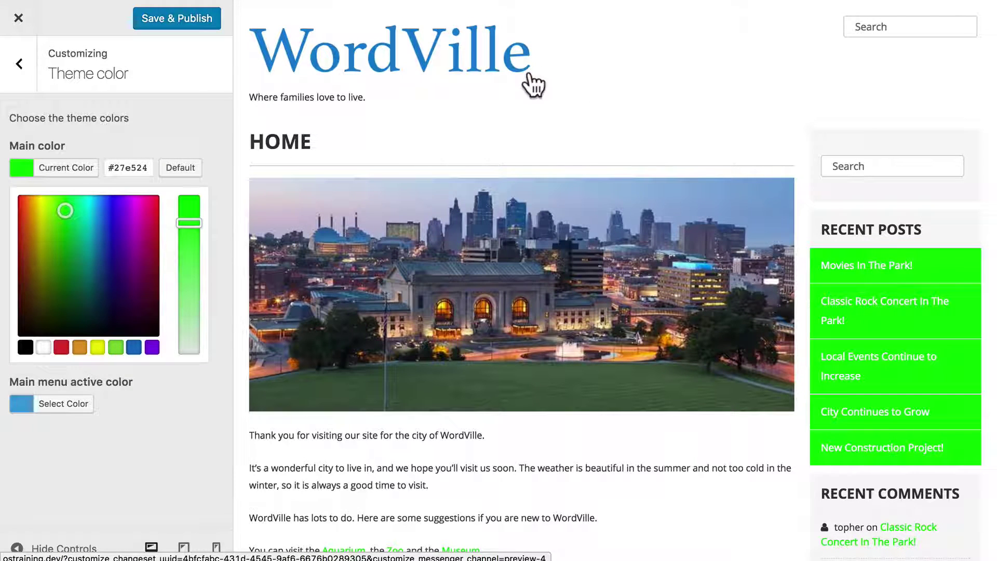
Step: Try magenta-red, dark brown, green, dark navy and purple, then reset to default #2184cd
scroll(636, 102, "down", 2)
scroll(637, 99, "down", 10)
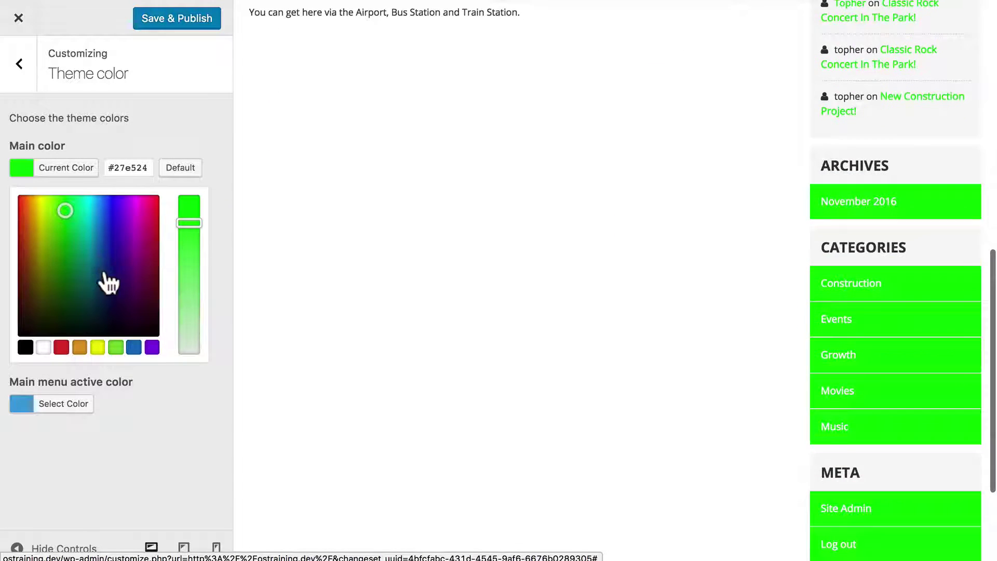
left_click(152, 237)
left_click(30, 297)
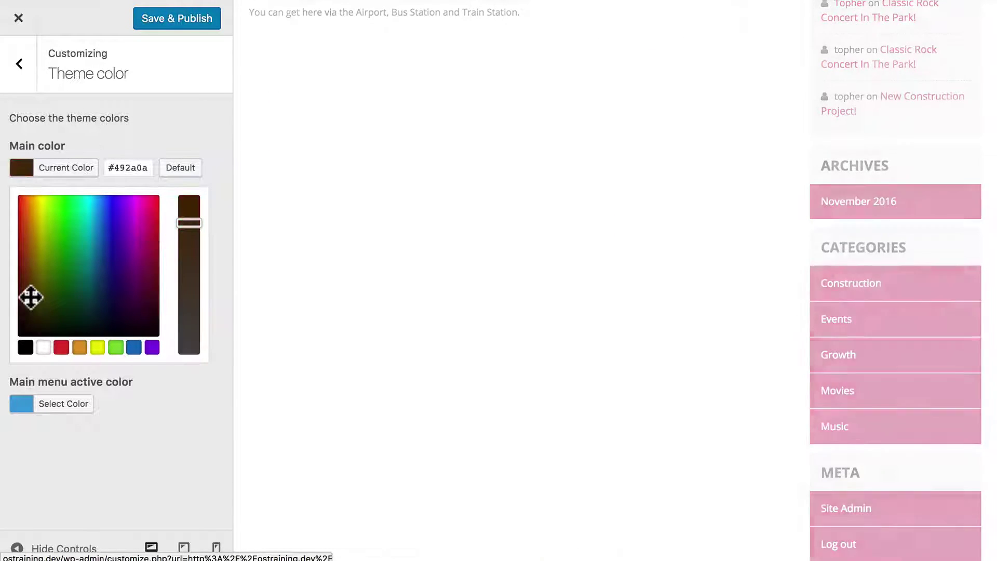
scroll(444, 243, "up", 10)
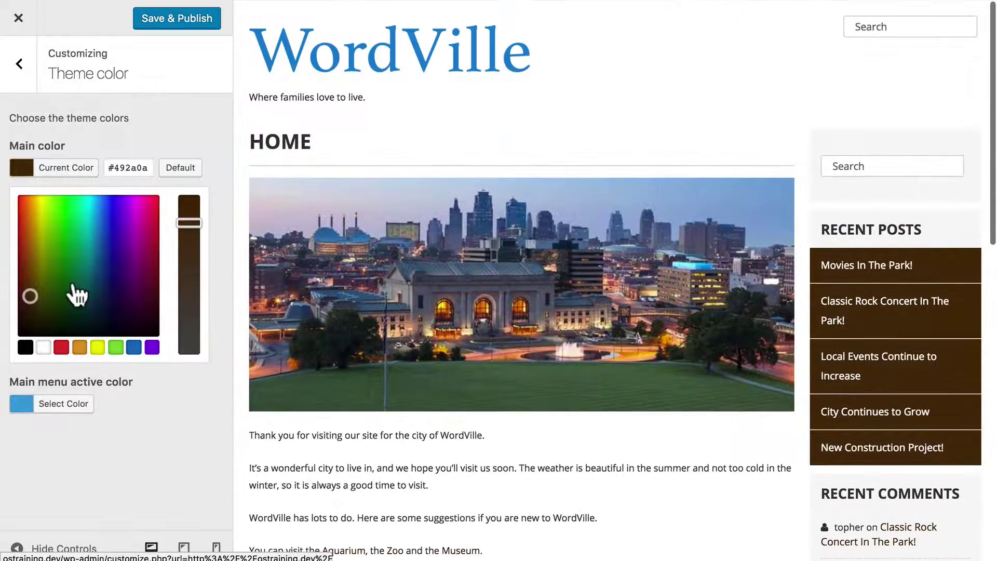
left_click(74, 283)
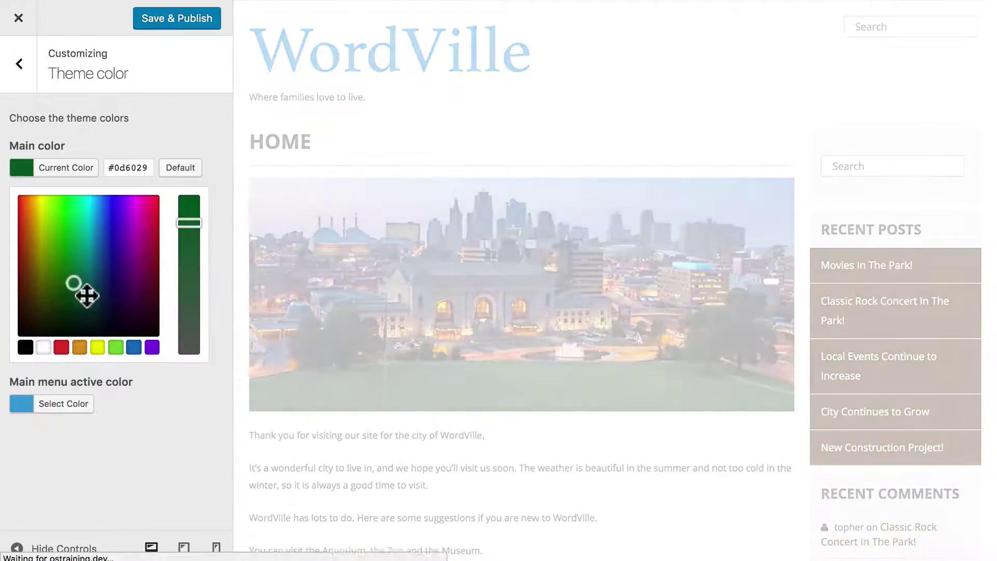
left_click(107, 312)
left_click(132, 211)
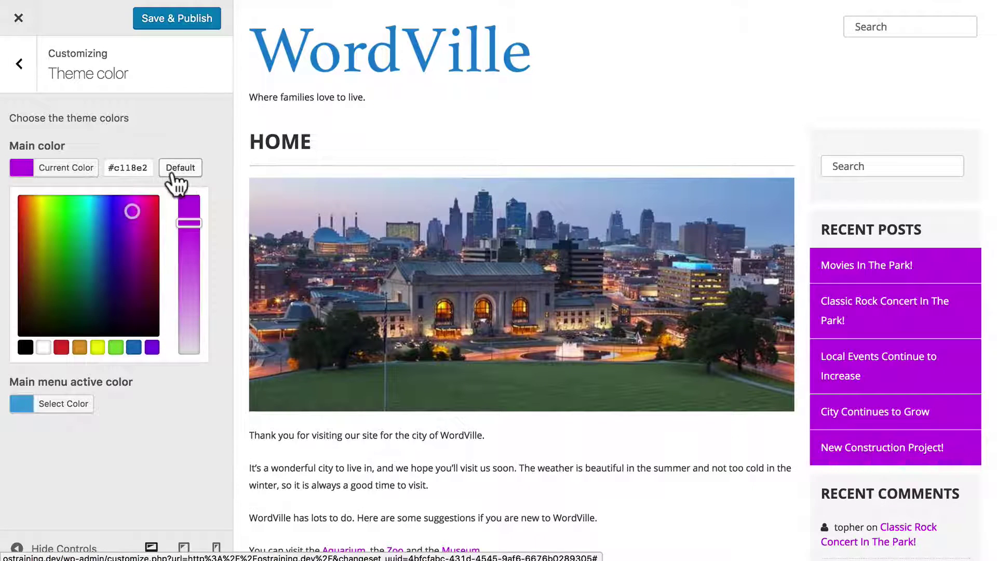
left_click(180, 183)
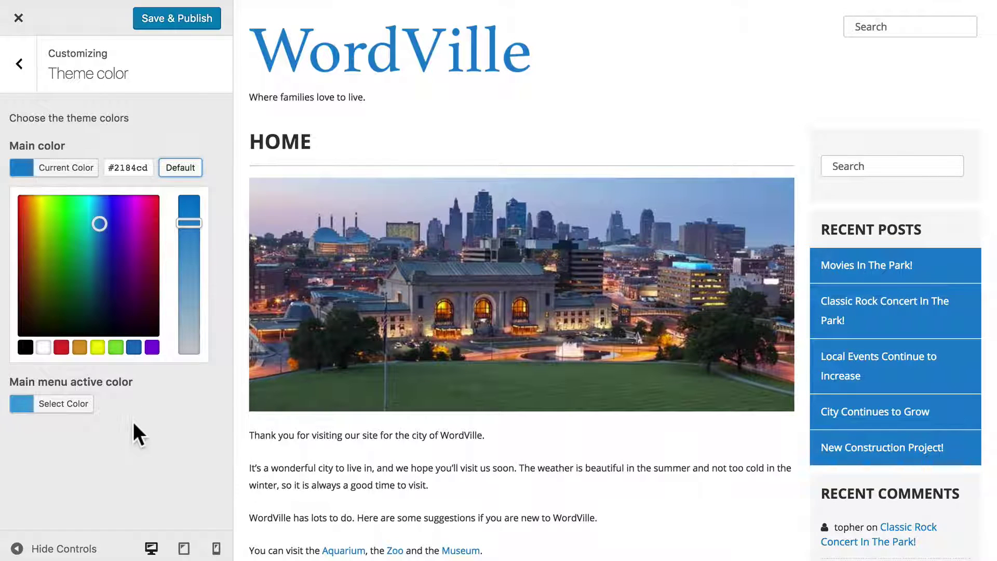
left_click(23, 65)
Step: Preview the site font as Droid Sans, then as Lato
left_click(83, 277)
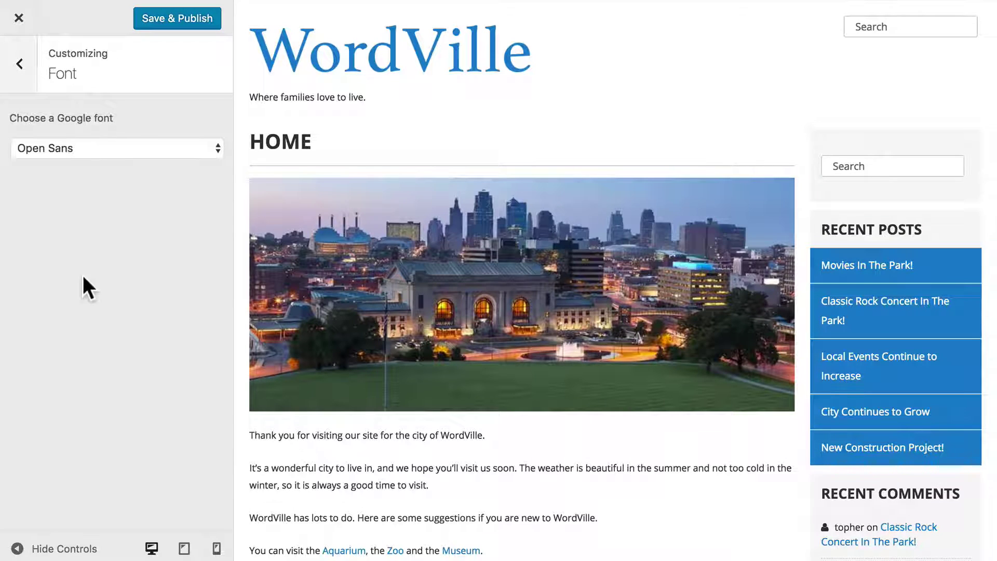
left_click(143, 149)
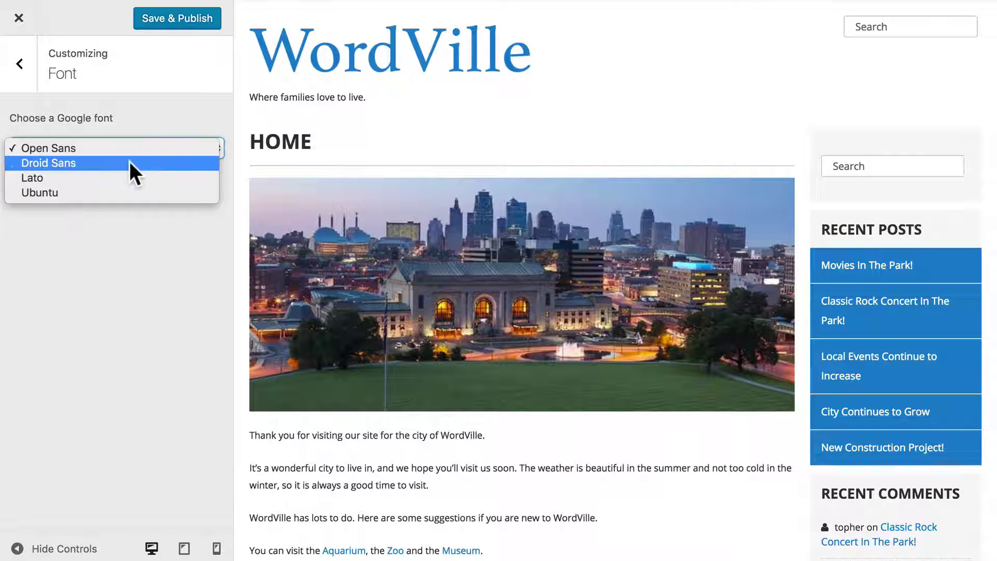
left_click(130, 163)
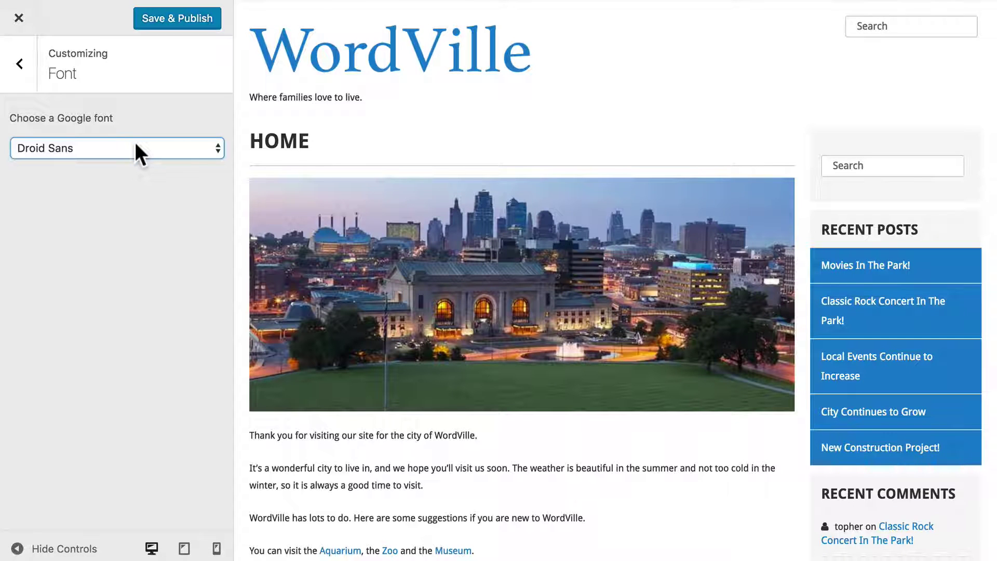
left_click(175, 154)
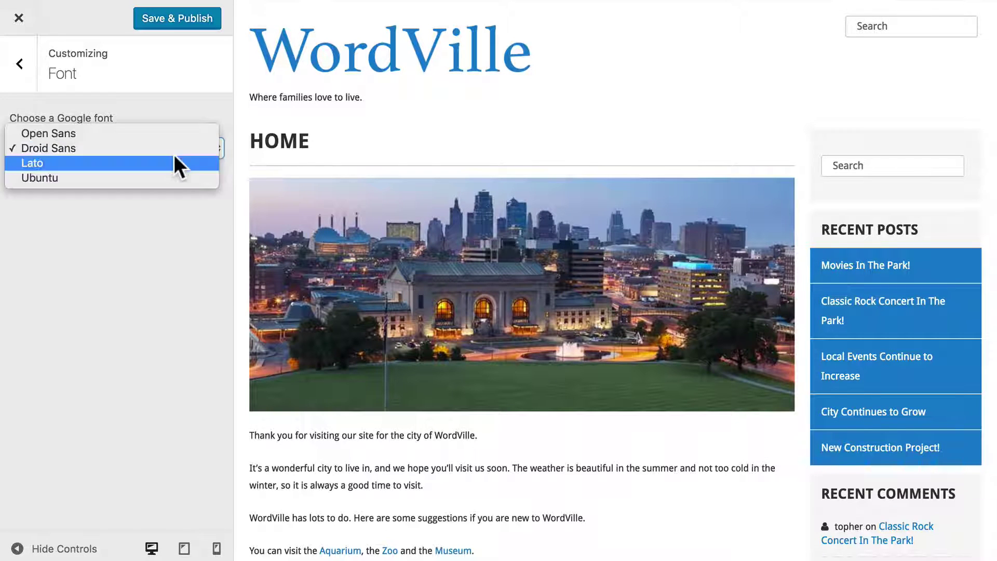
left_click(144, 162)
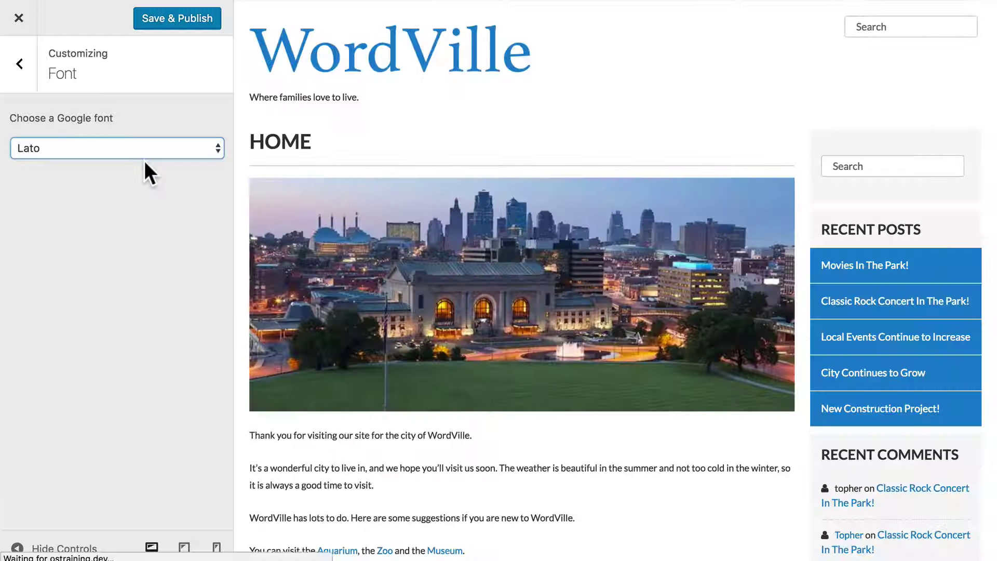
Step: Try Ubuntu as the site font, then set it back to Open Sans
left_click(167, 155)
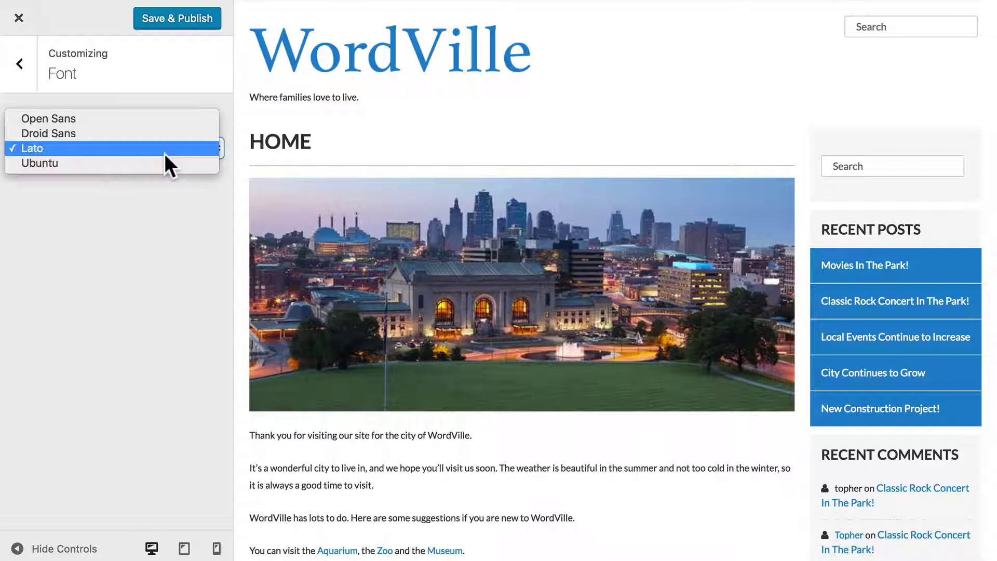
left_click(149, 162)
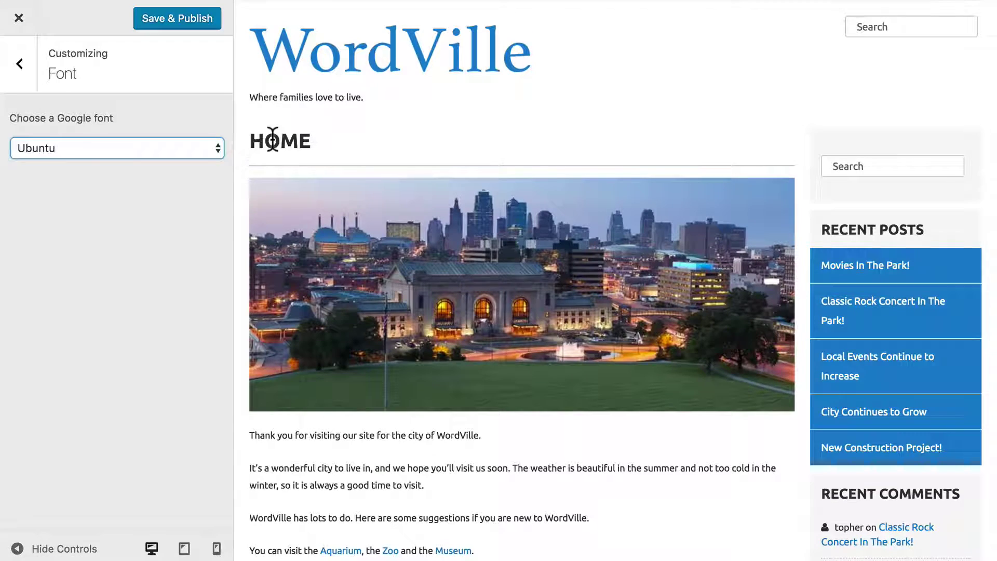
left_click(213, 148)
key("Escape")
key("Up")
key("Up")
key("Up")
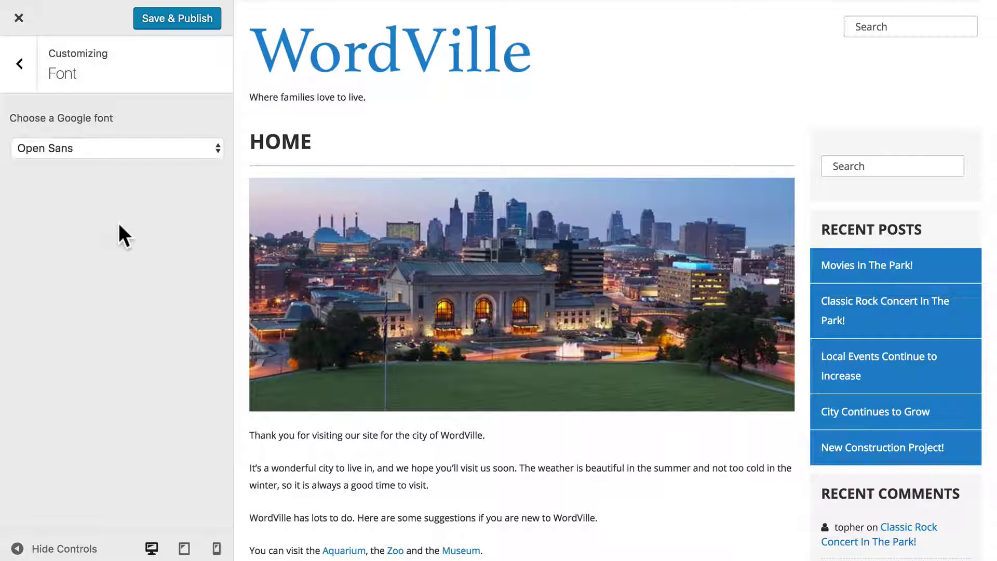
left_click(19, 64)
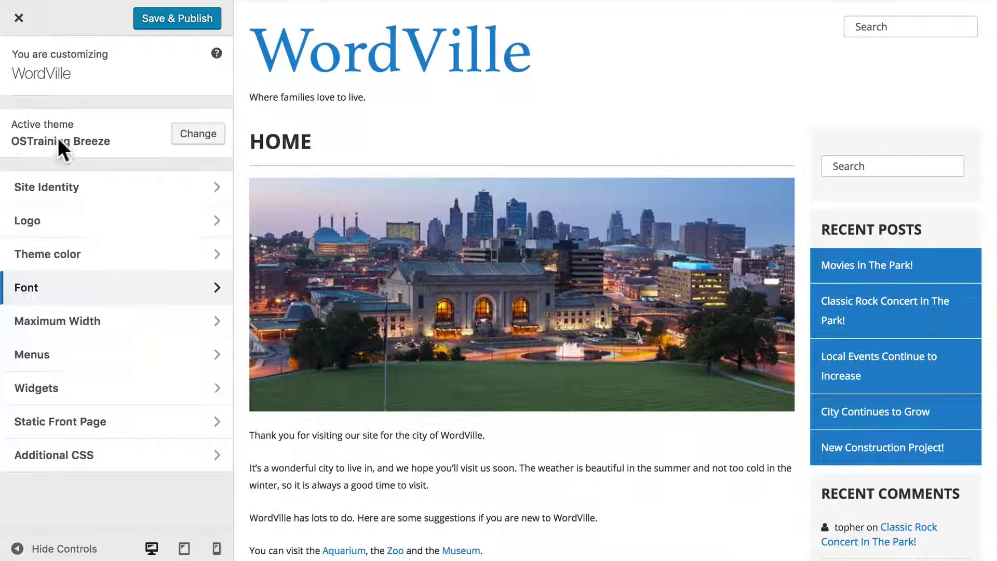
left_click(108, 333)
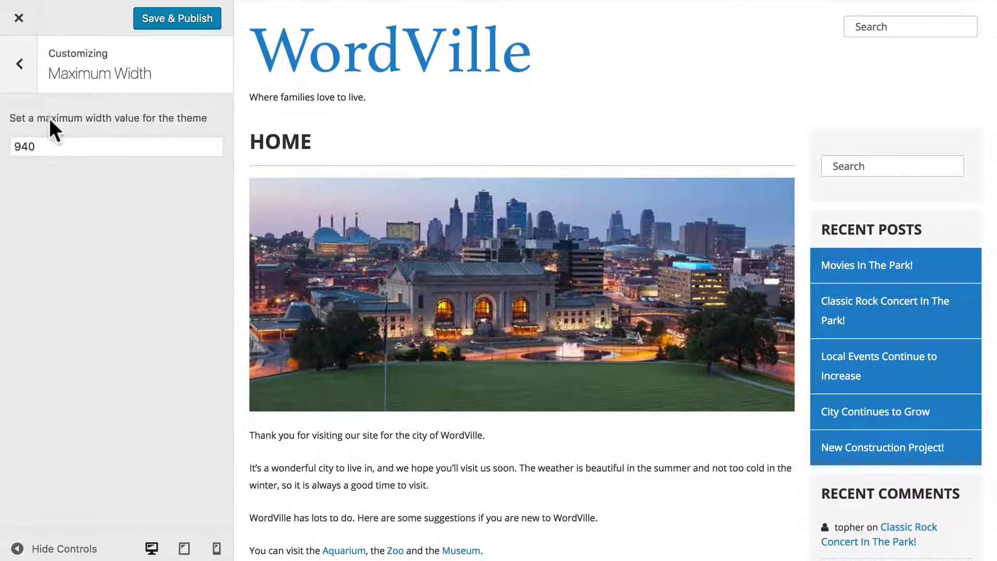
left_click(55, 152)
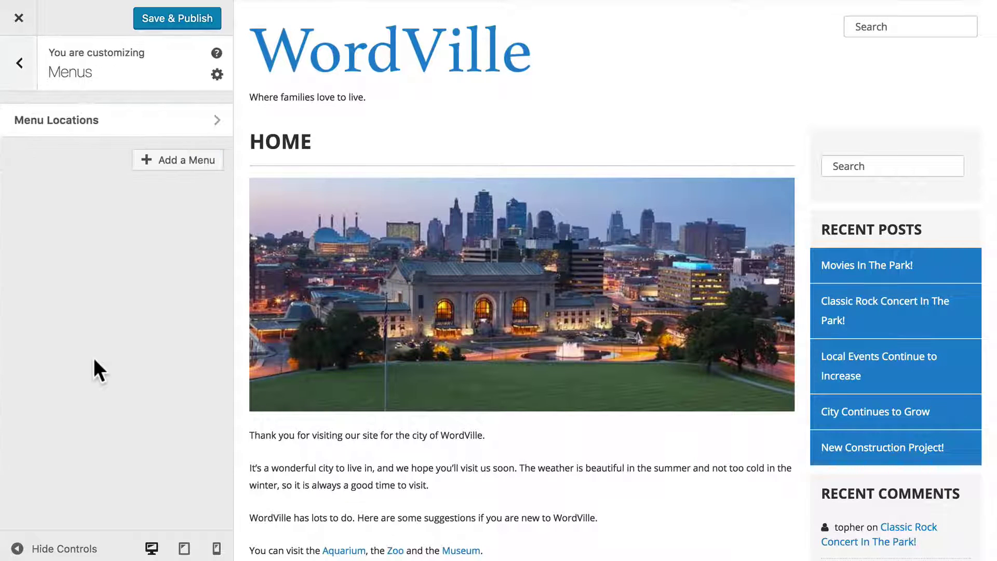
left_click(19, 62)
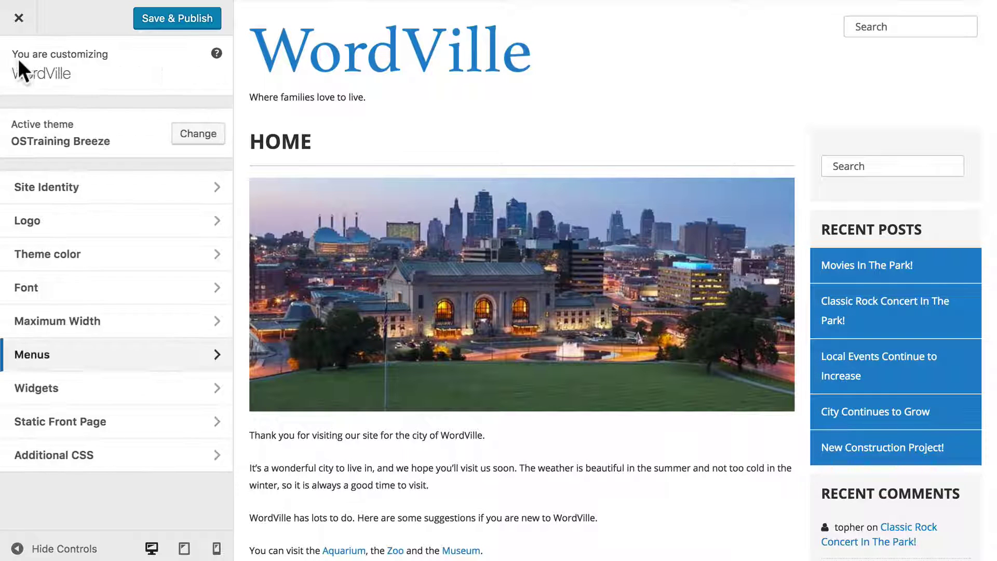
Step: Look through the Widgets and Static Front Page sections, then open Additional CSS
left_click(87, 387)
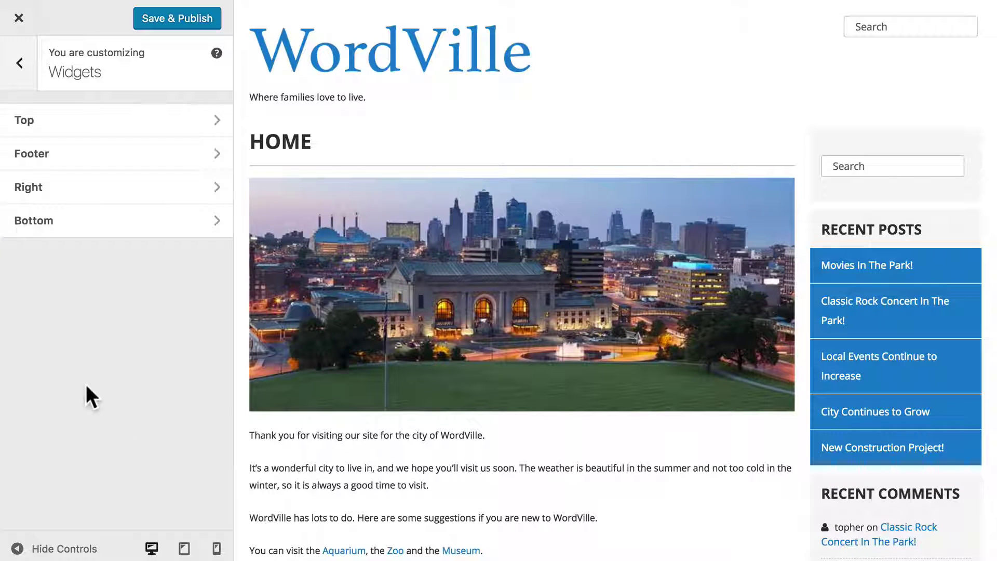
left_click(20, 61)
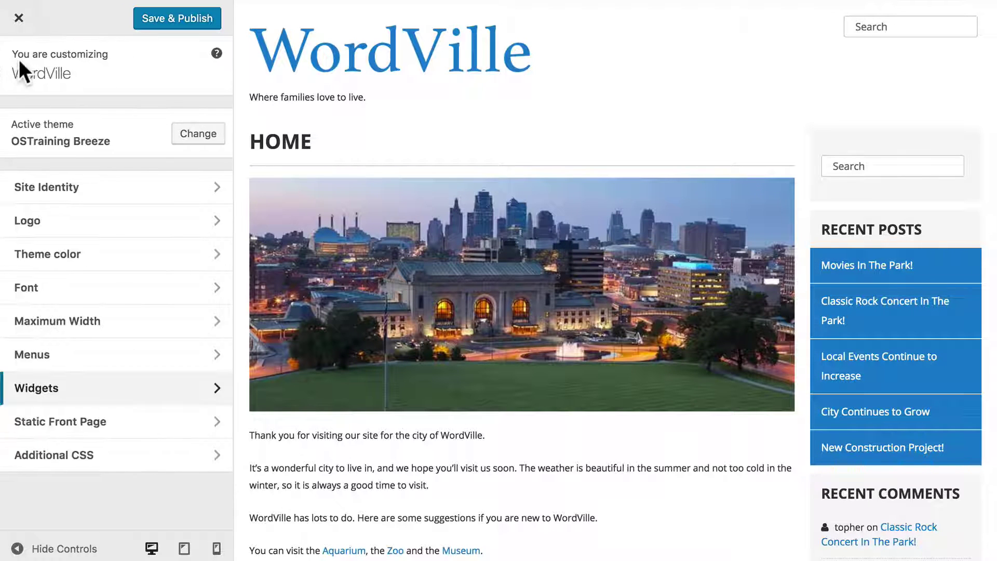
left_click(105, 423)
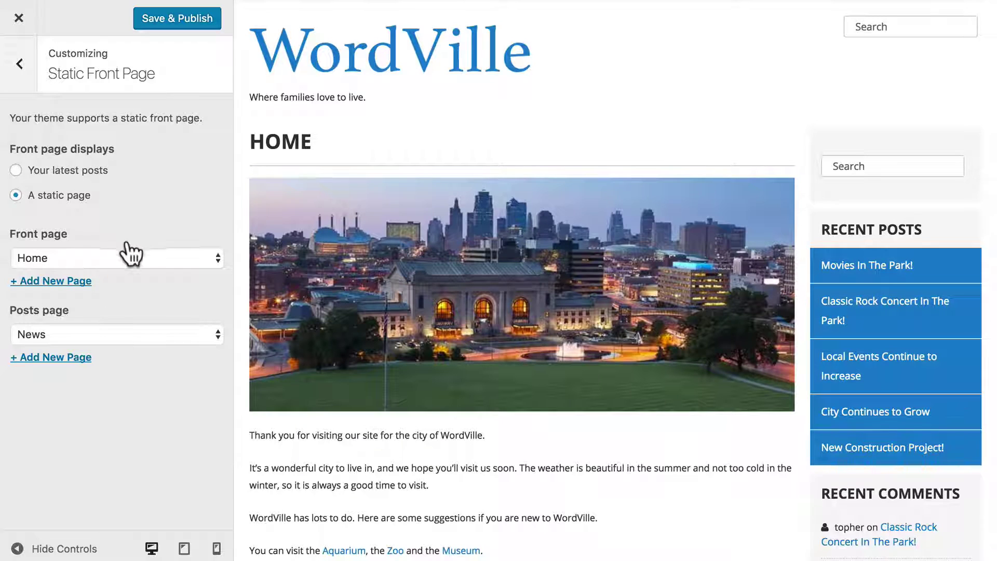
scroll(575, 182, "down", 8)
scroll(575, 182, "up", 5)
scroll(576, 182, "up", 3)
key("Escape")
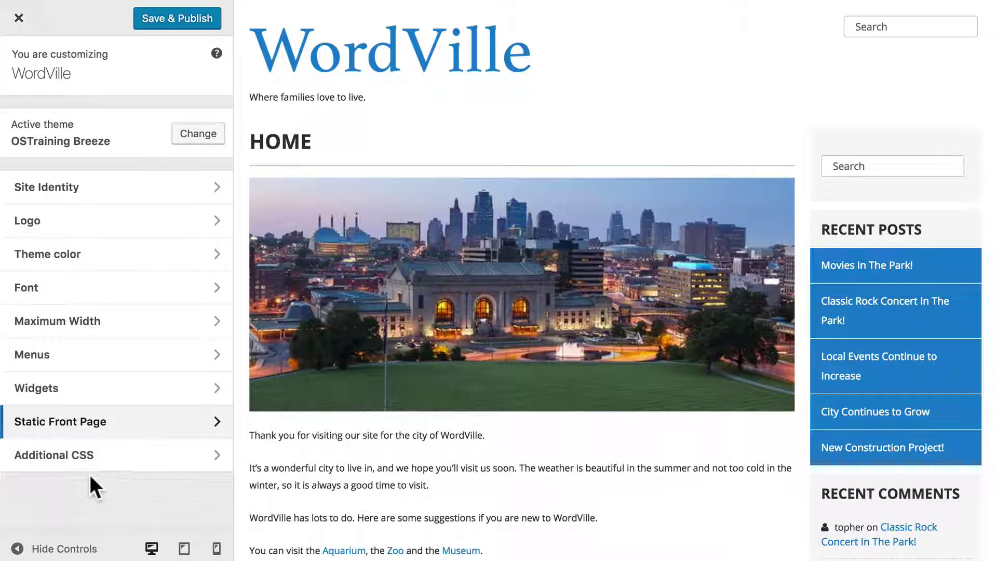
left_click(131, 457)
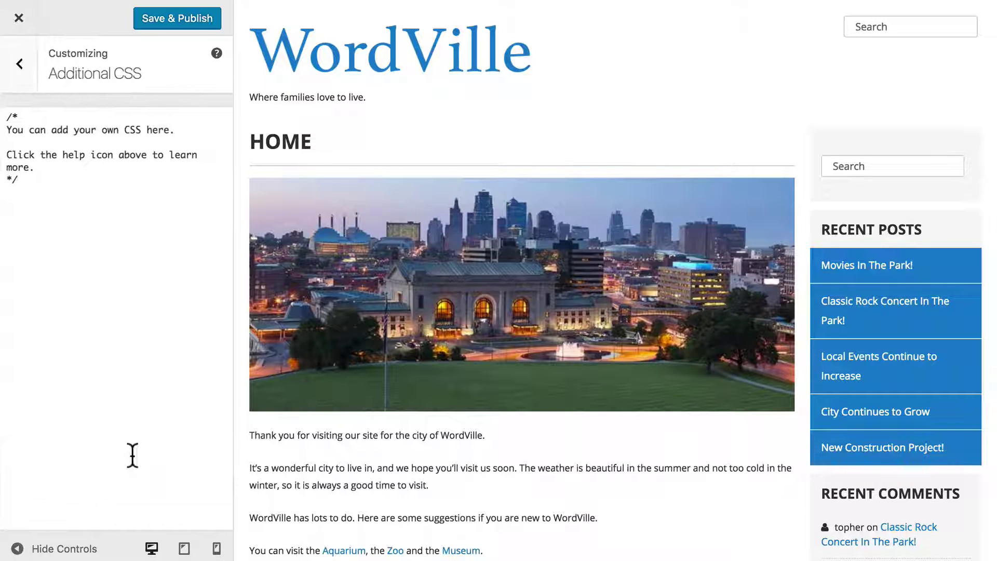
Step: Add a blank line below the placeholder comment in the Additional CSS editor
left_click(68, 270)
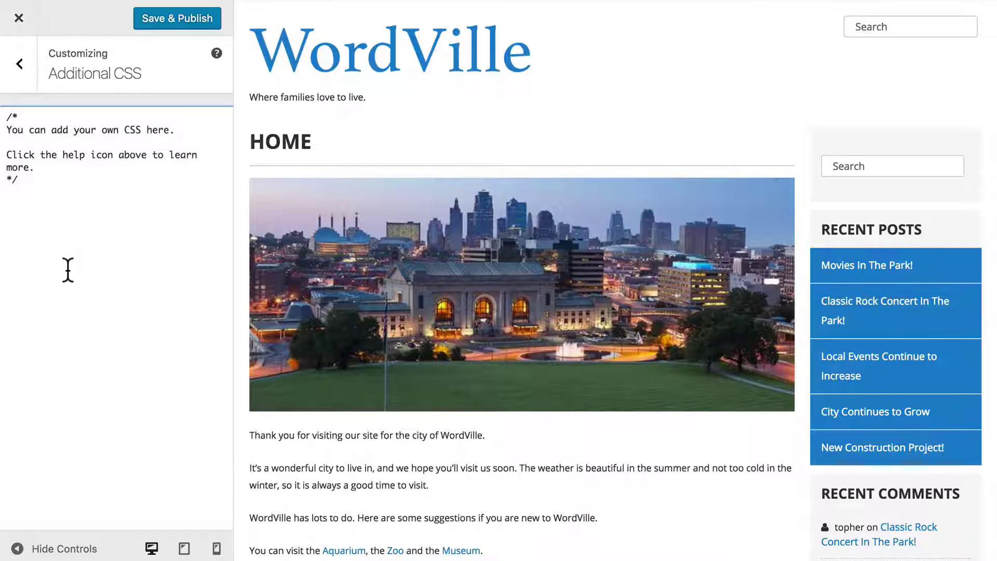
key("Return")
right_click(274, 145)
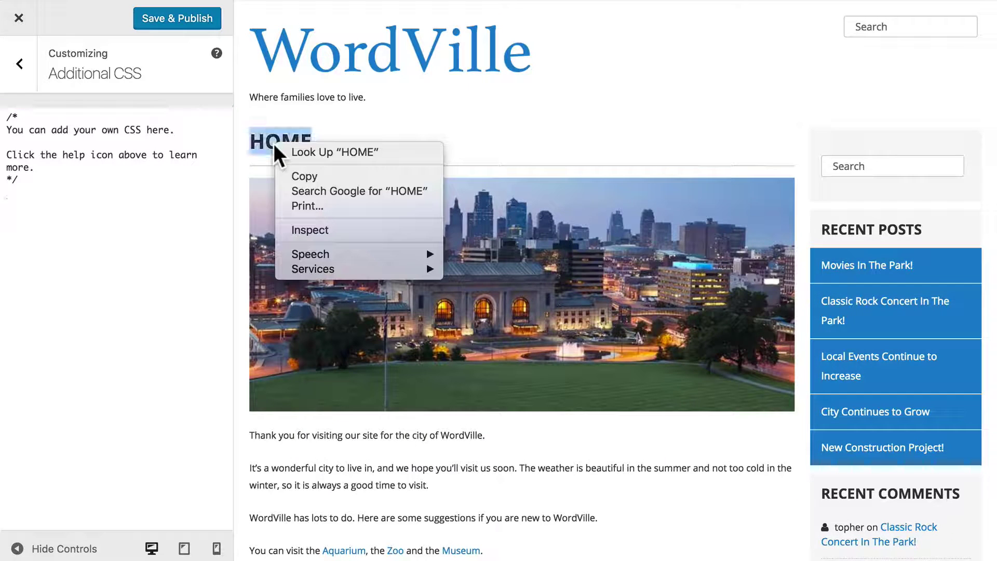
Step: Inspect the HOME heading in DevTools to see its h1 and page-header markup
left_click(360, 134)
right_click(300, 129)
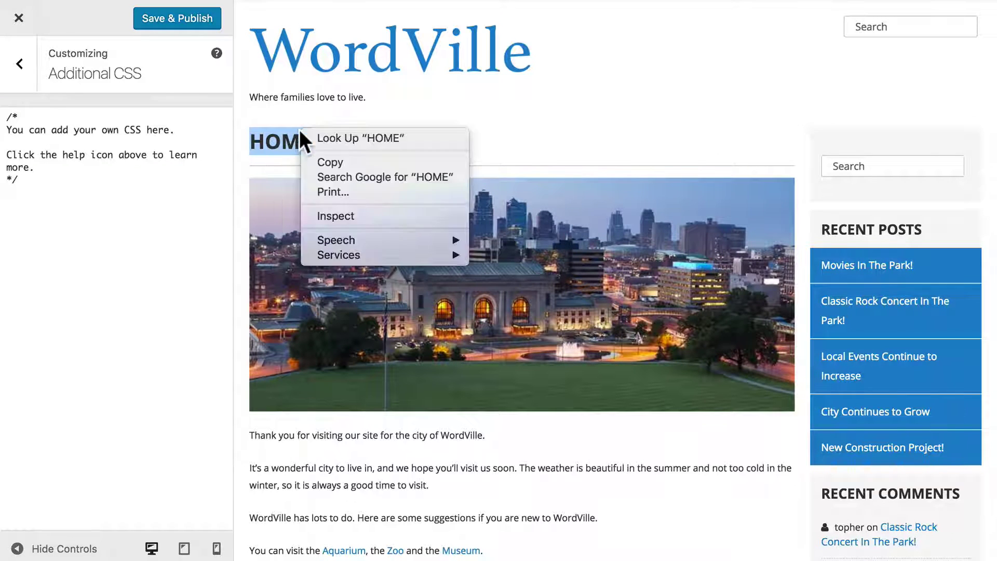
left_click(317, 214)
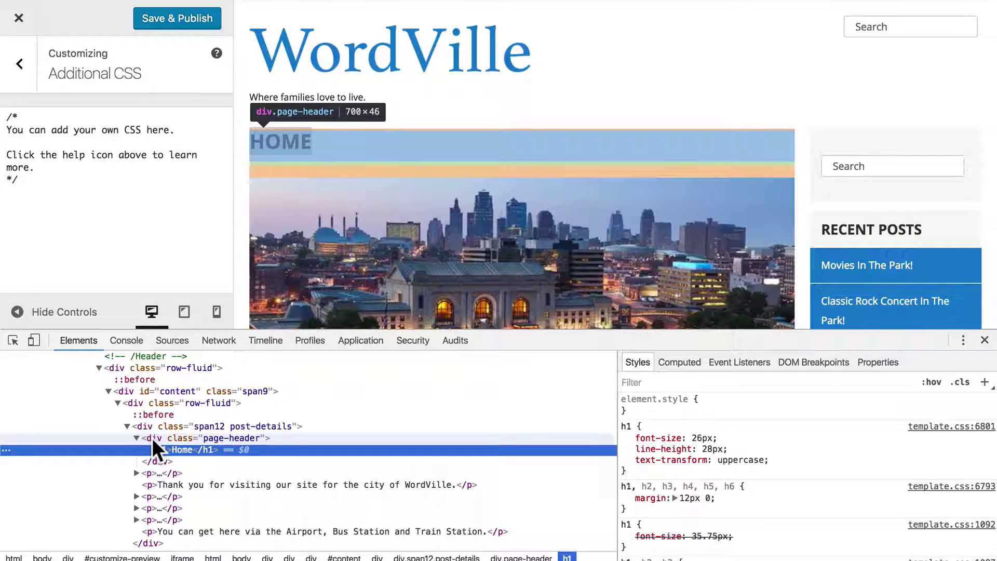
scroll(152, 438, "up", 10)
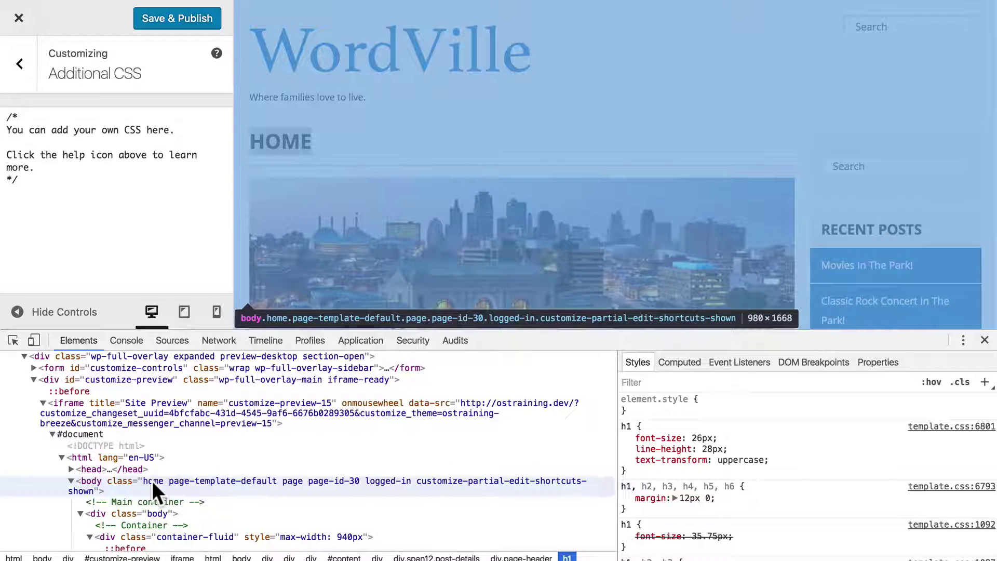
scroll(152, 481, "down", 10)
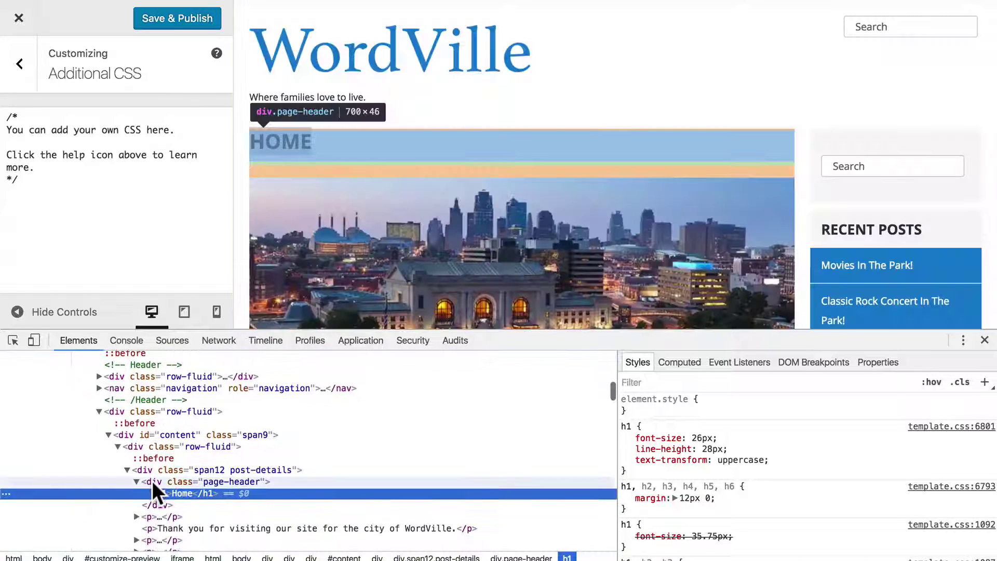
Step: Add '.home .page-header { display: none; }' to Additional CSS, close DevTools, and publish
left_click(88, 203)
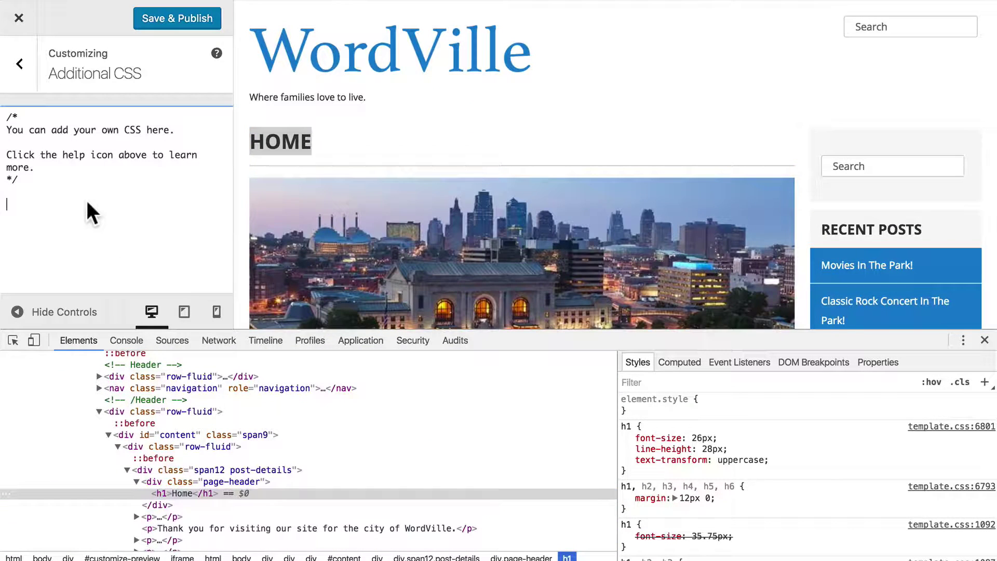
key("Return")
type(".home ")
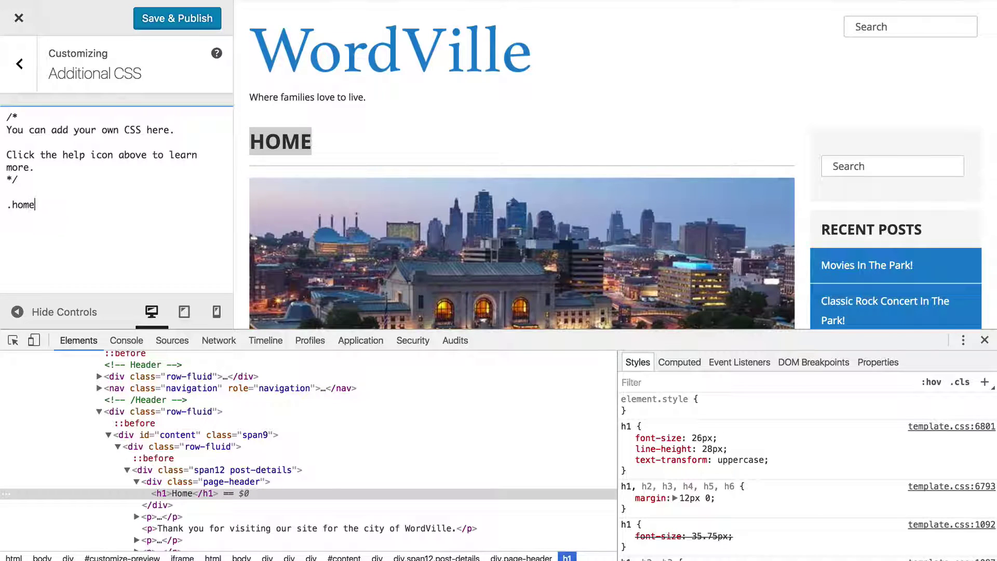
type(".page-header {")
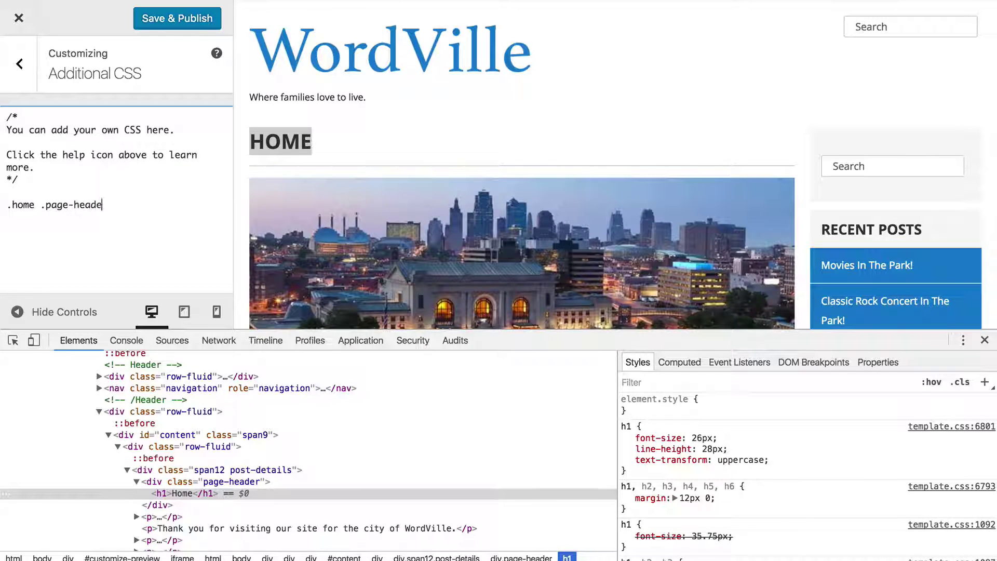
key("Return")
key("Return")
type("}")
key("Up")
type("display: none;")
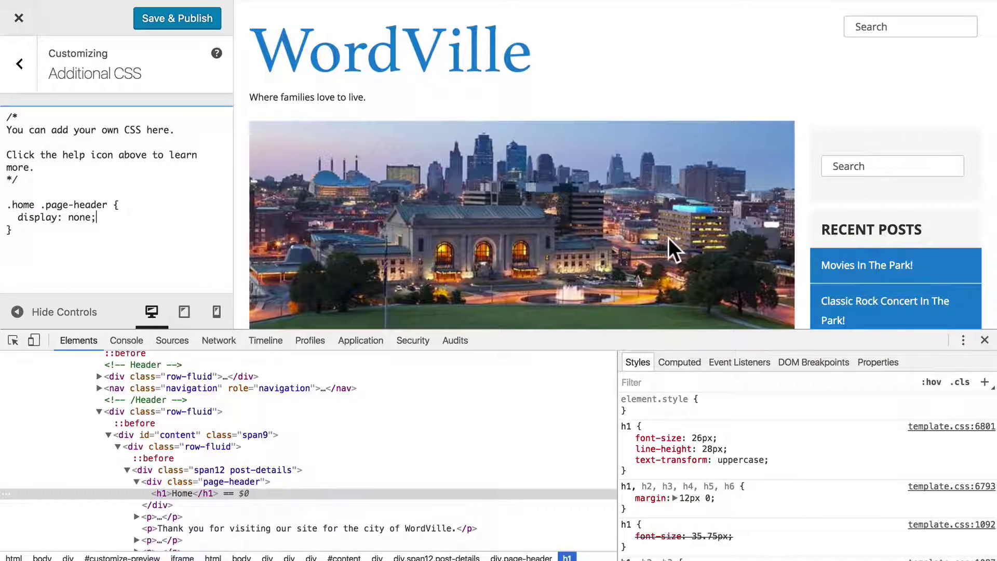
left_click(985, 341)
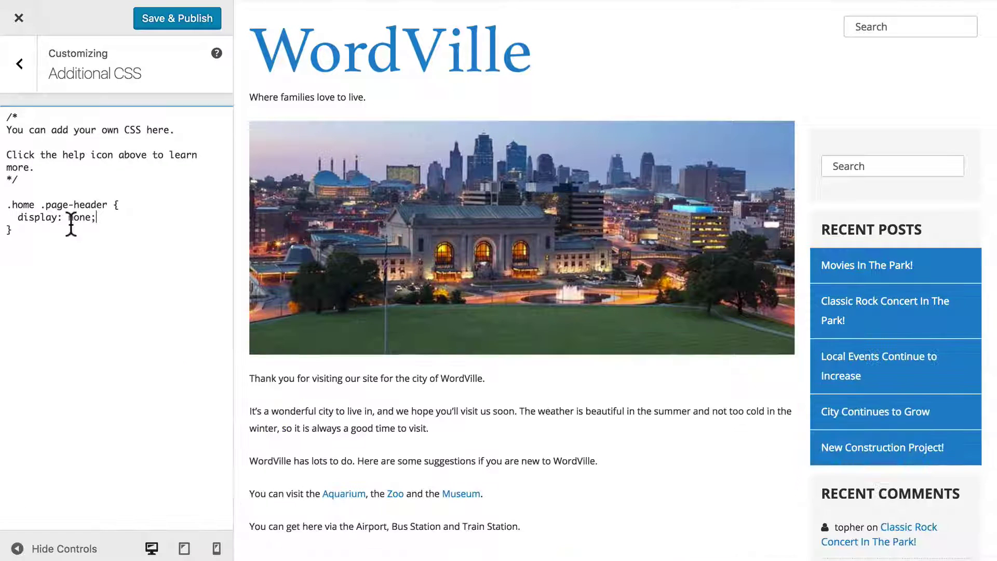
left_click(166, 19)
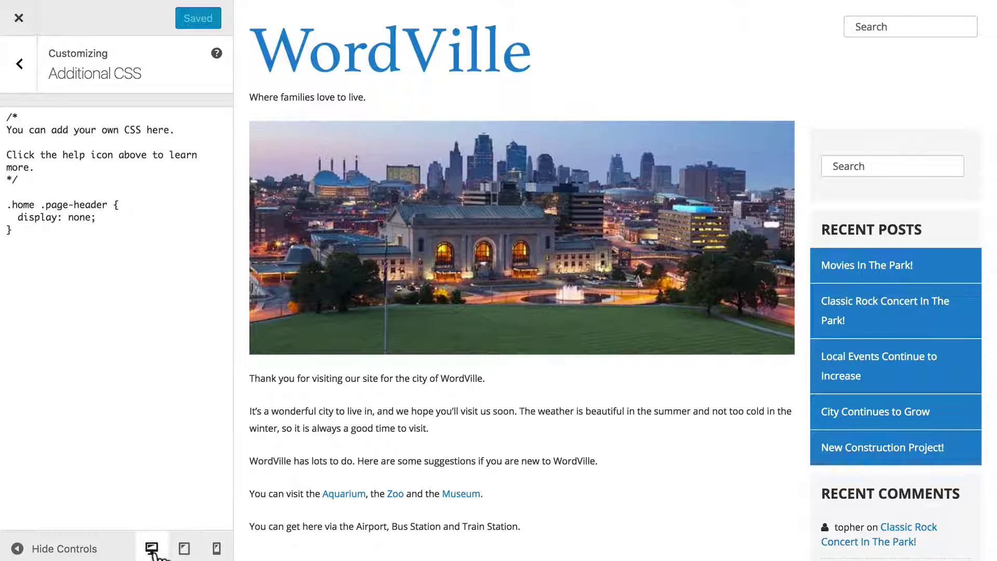
left_click(184, 549)
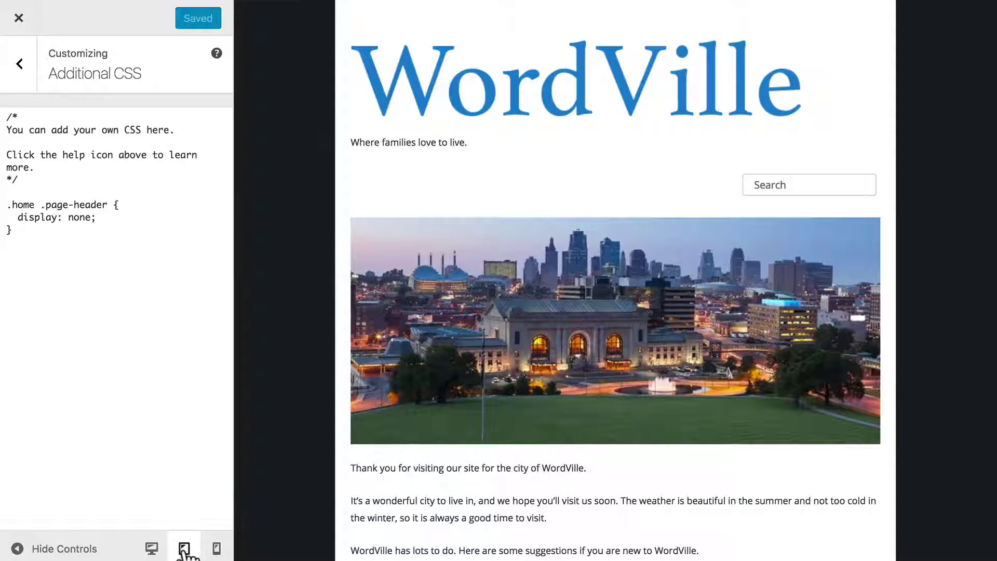
left_click(217, 549)
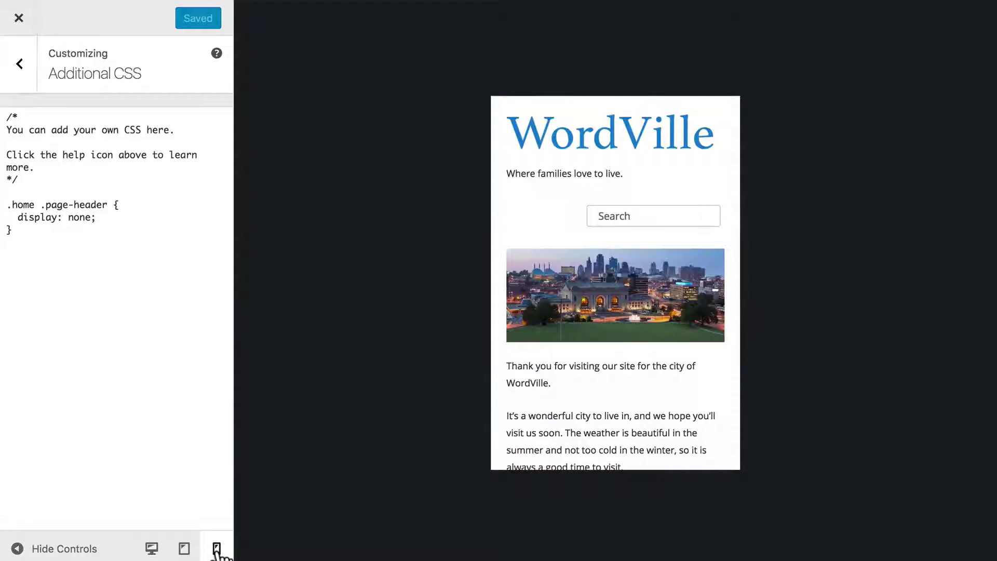
scroll(607, 386, "down", 5)
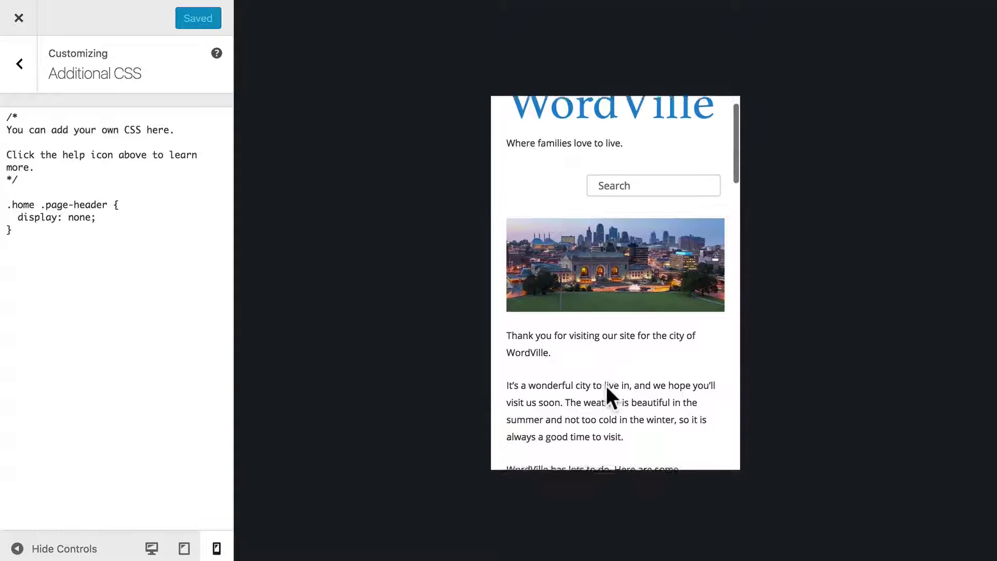
scroll(606, 385, "down", 15)
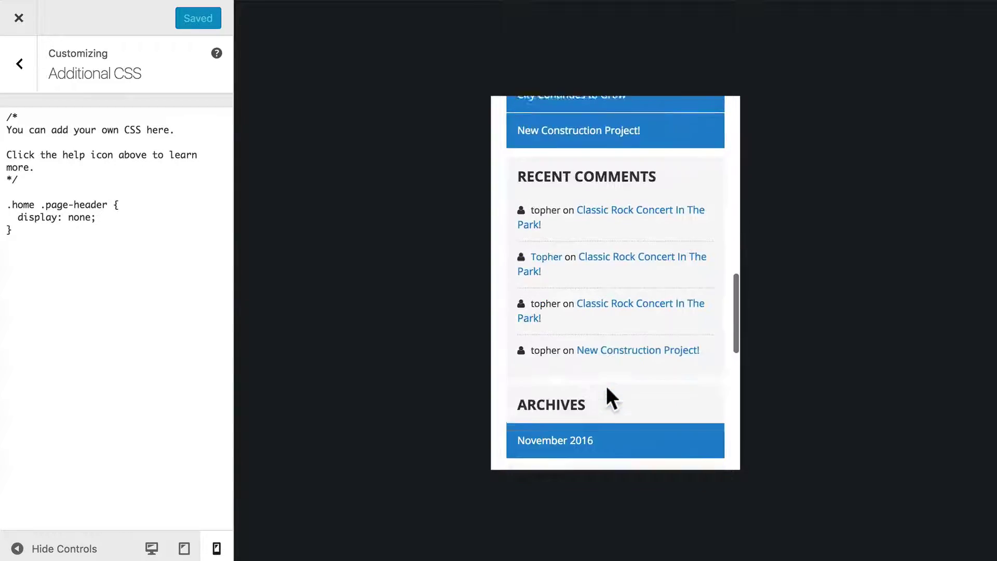
scroll(607, 385, "down", 3)
scroll(606, 384, "up", 20)
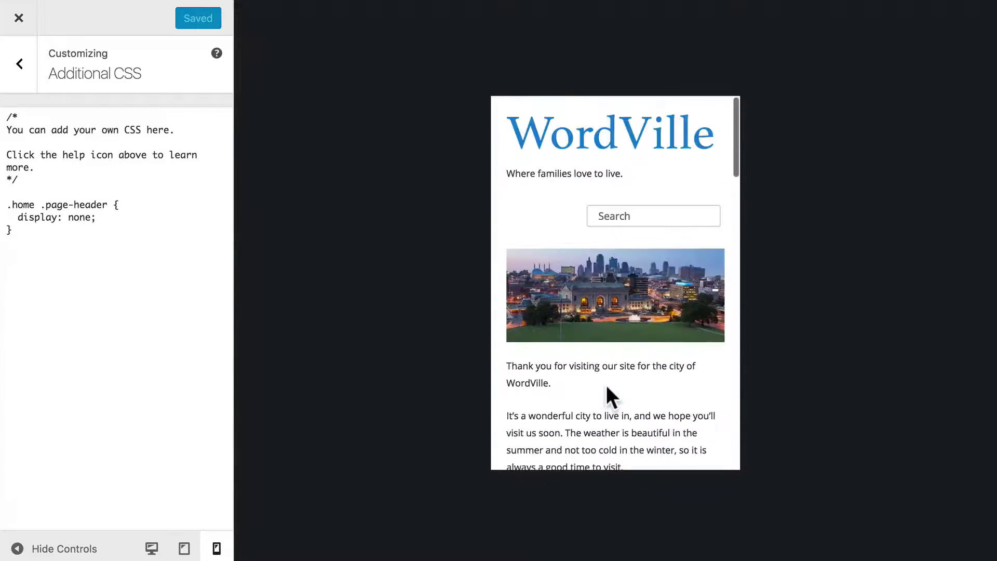
left_click(184, 549)
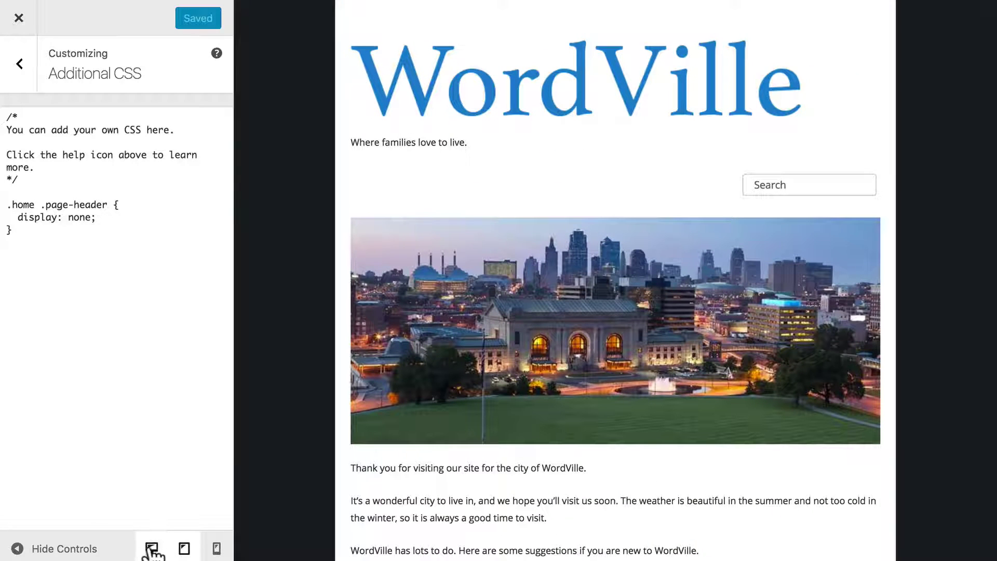
left_click(151, 548)
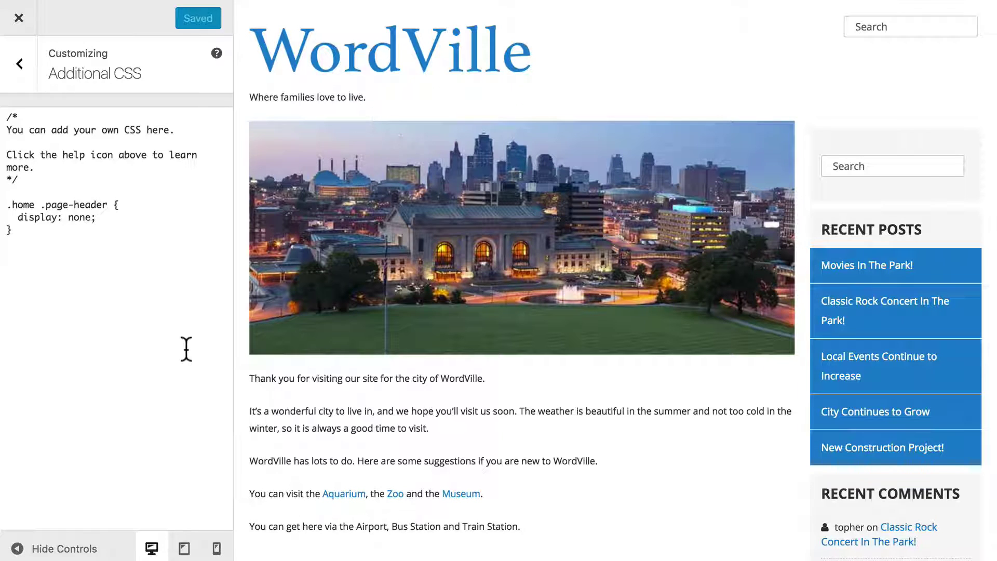
left_click(183, 550)
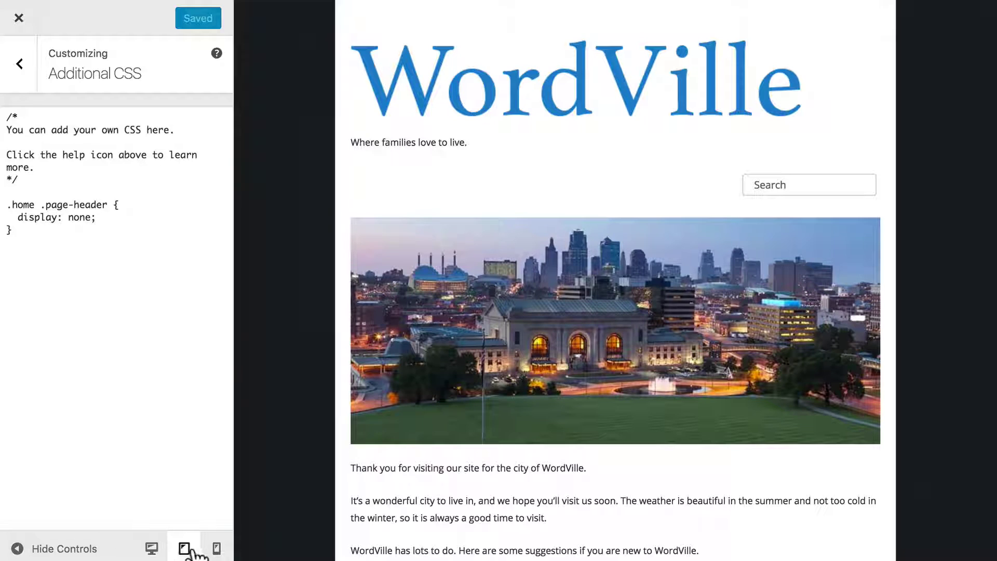
left_click(217, 549)
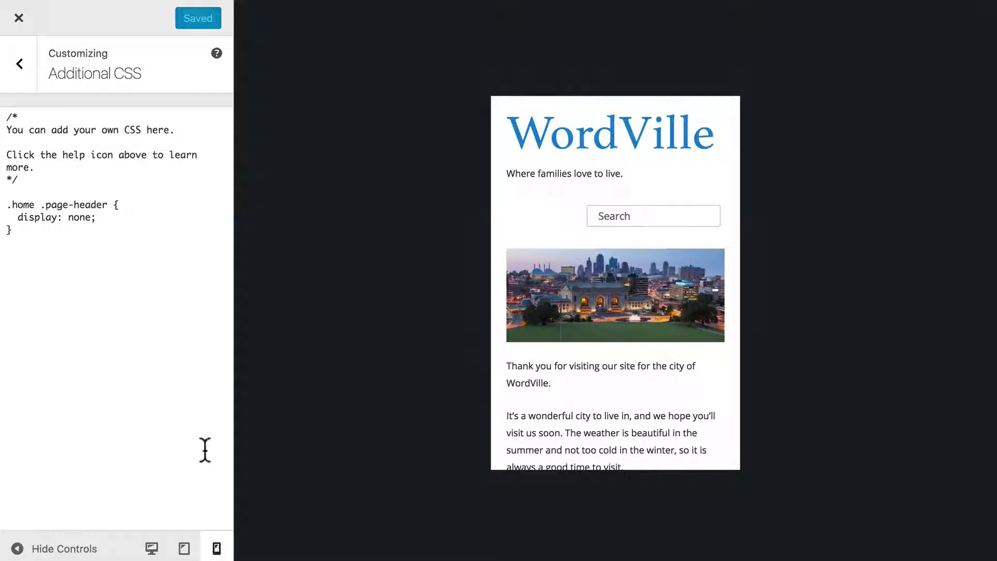
left_click(55, 546)
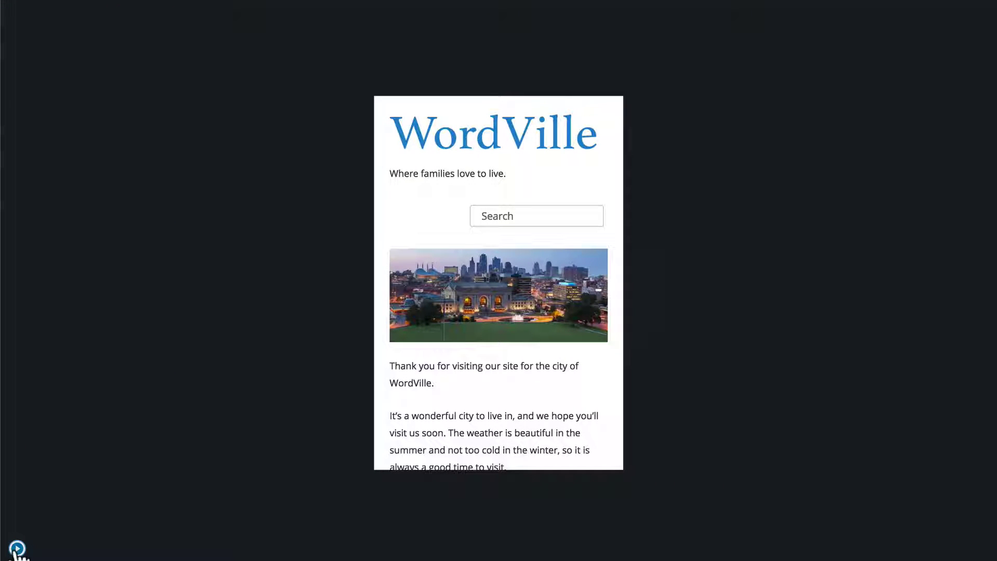
left_click(17, 549)
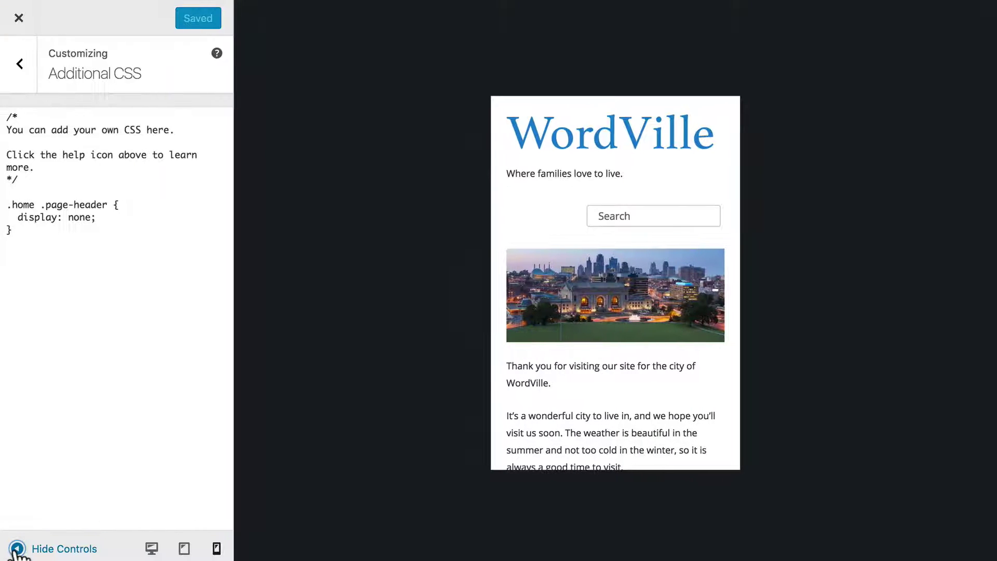
left_click(151, 548)
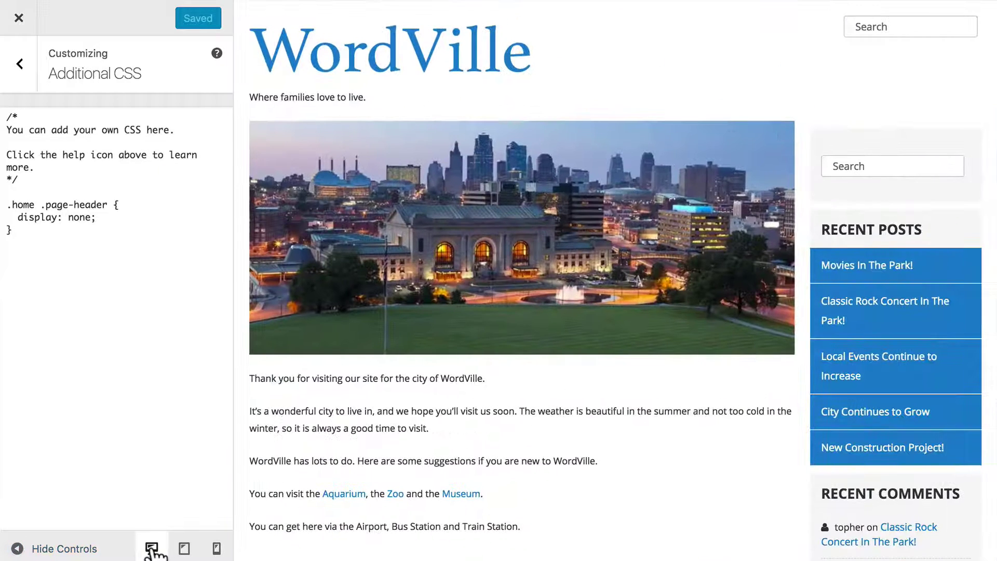
left_click(17, 548)
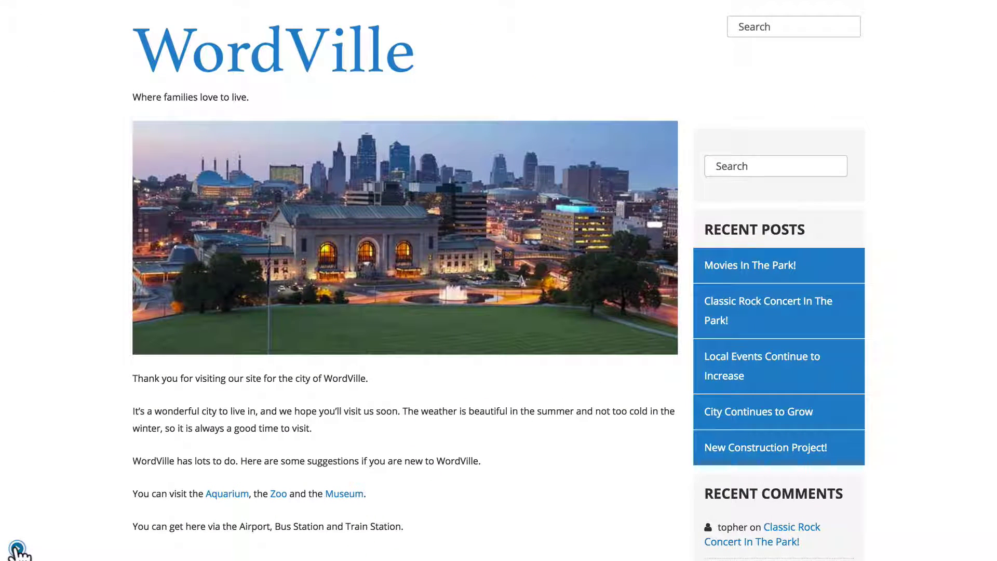
left_click(18, 548)
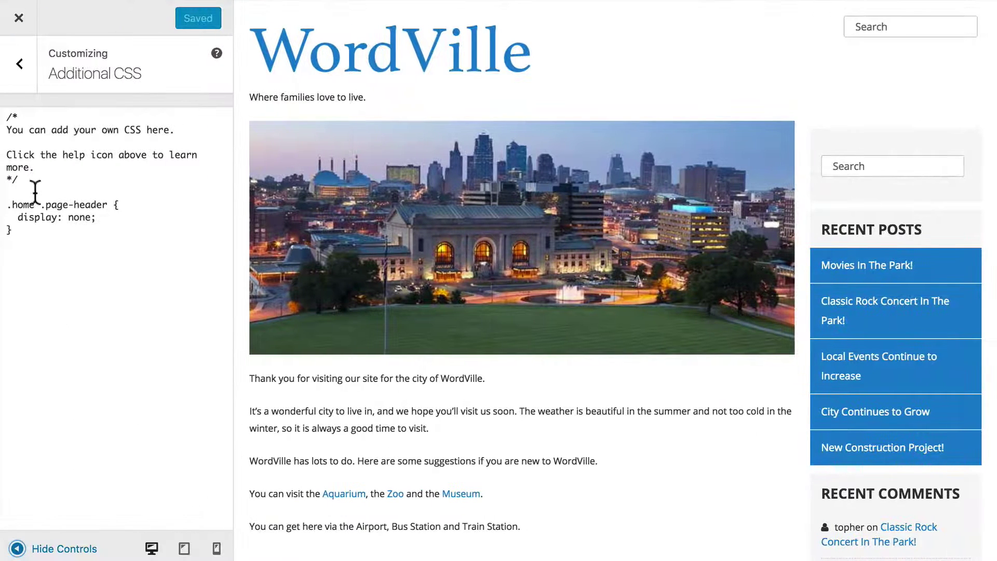
Step: Change Maximum Width from 940 to 1040 and hide the controls to view the preview
left_click(25, 63)
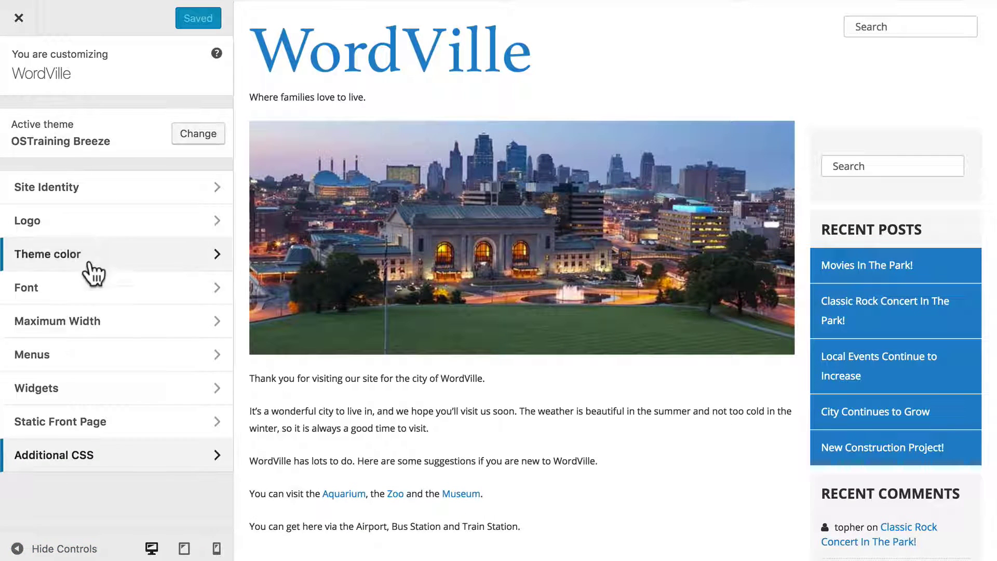
left_click(84, 329)
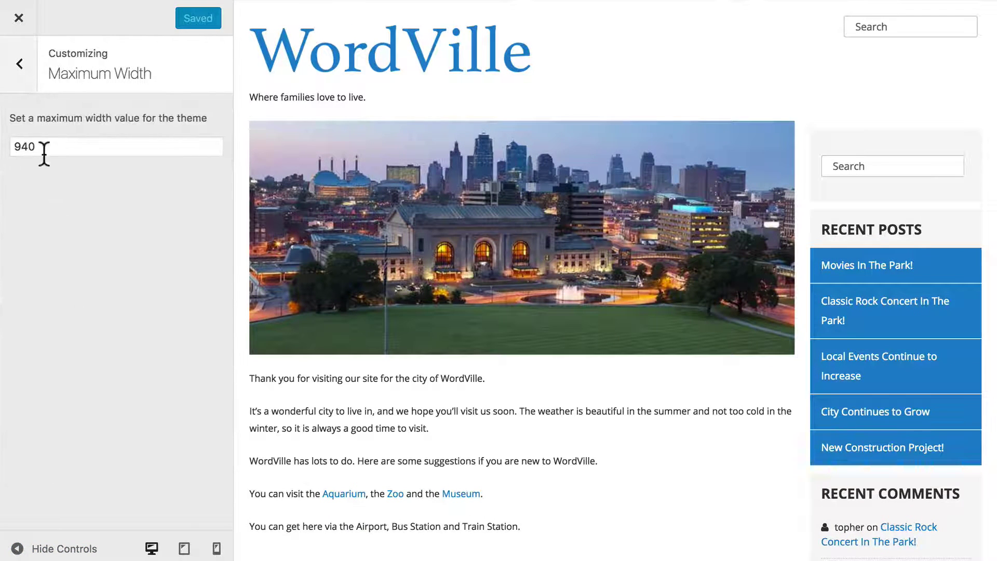
left_click(22, 146)
key("BackSpace")
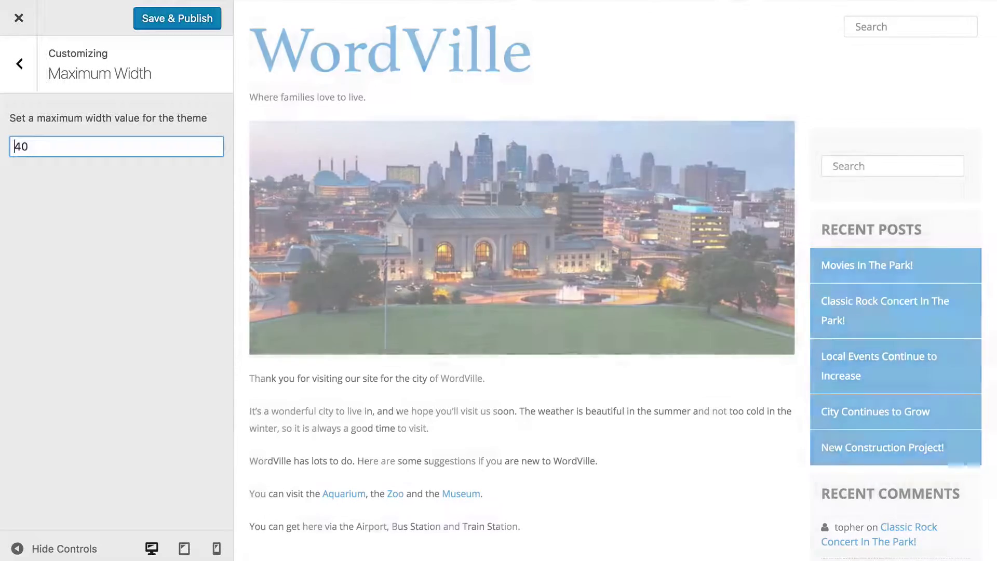
type("10")
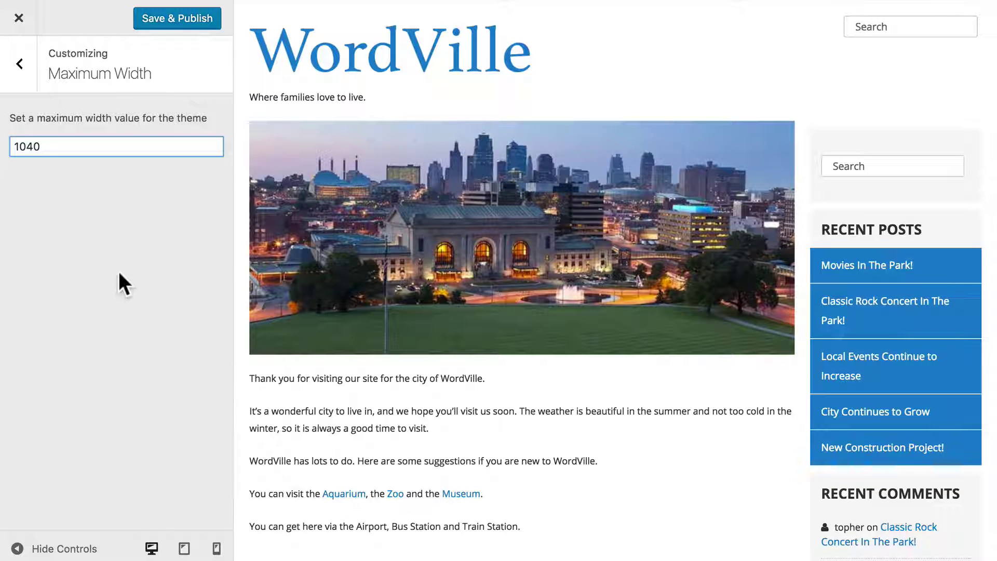
left_click(17, 548)
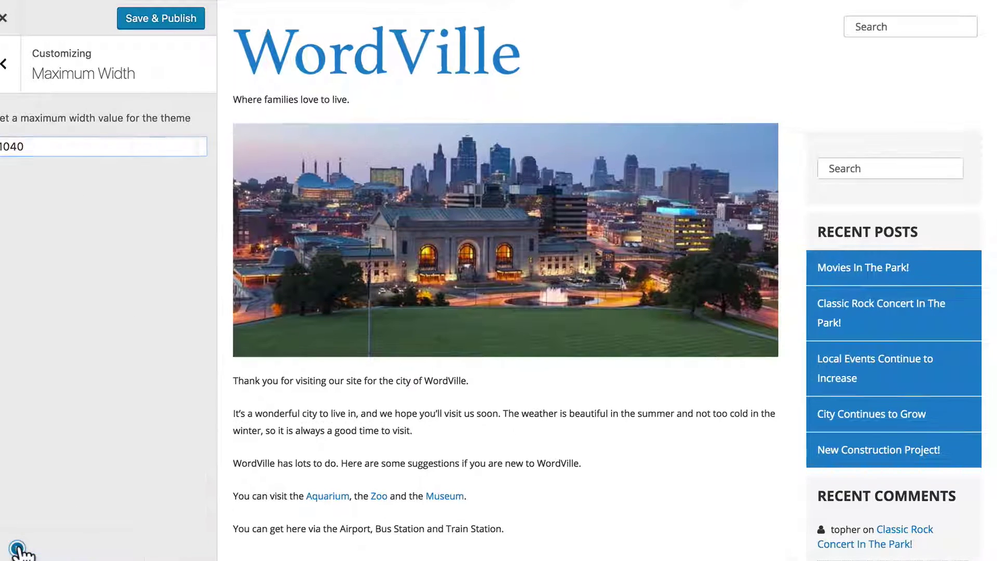